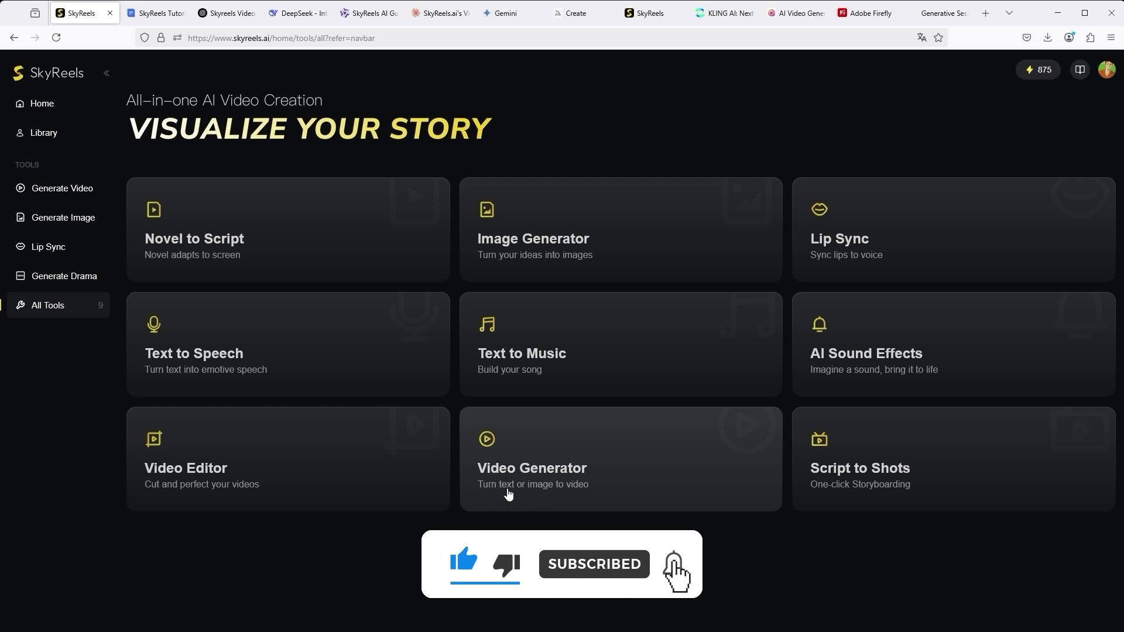
Step: Use Ctrl+Tab to bring up the other SkyReels tab, with the All Tools overview of creation tools
{"action": "key", "text": "ctrl+Tab"}
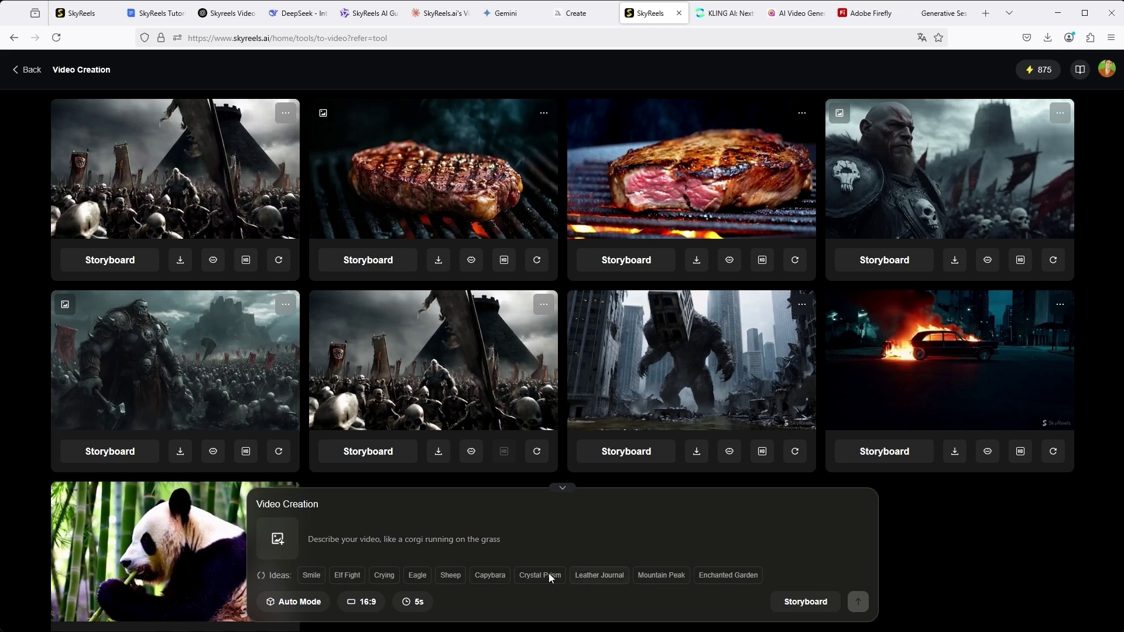
{"action": "left_click", "coordinate": [294, 609]}
{"action": "left_click", "coordinate": [363, 602]}
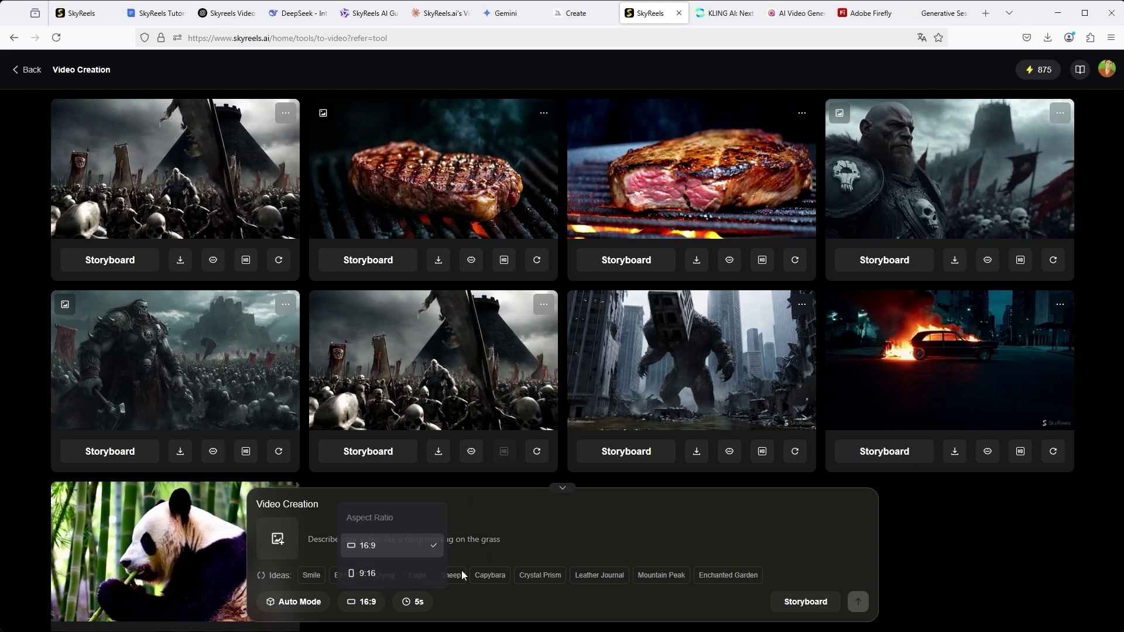
{"action": "left_click", "coordinate": [412, 606]}
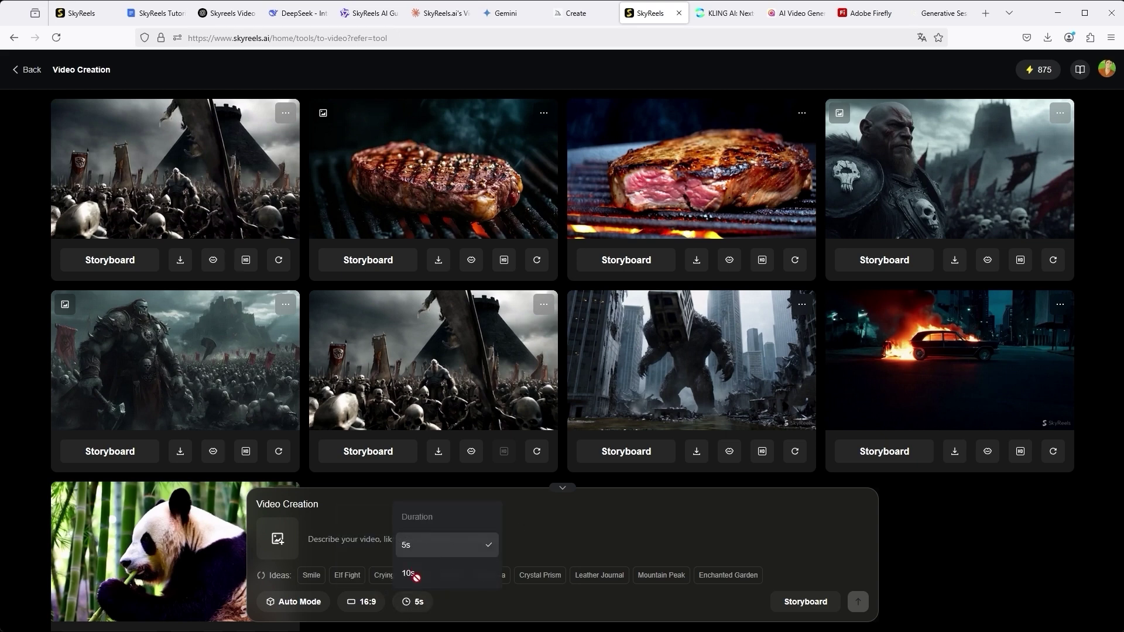
{"action": "left_click", "coordinate": [583, 529]}
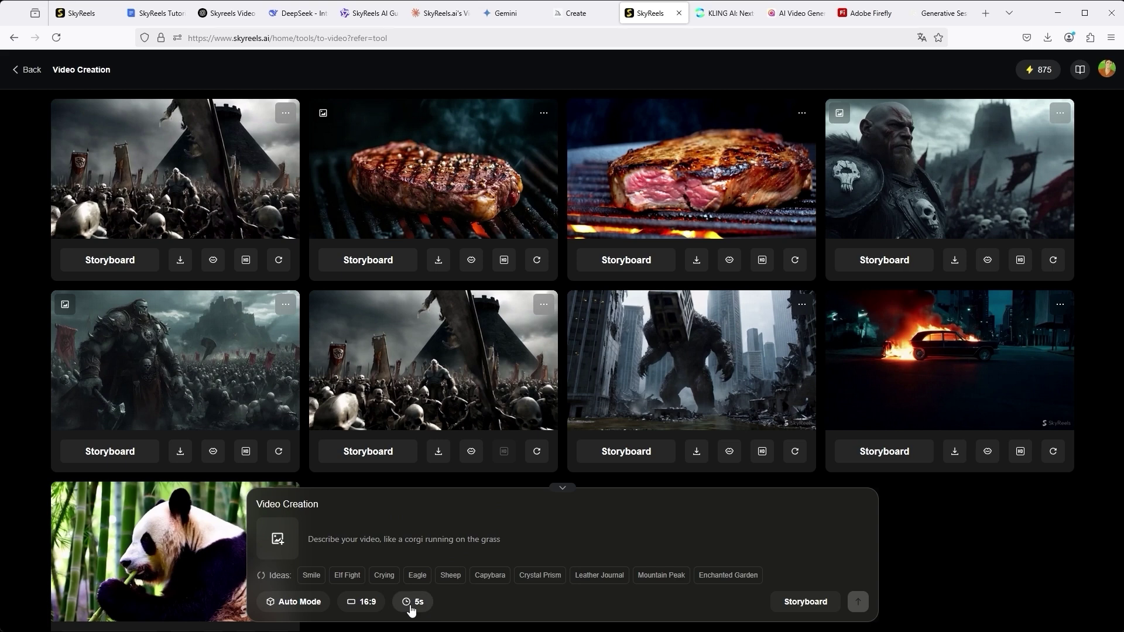
{"action": "key", "text": "ctrl+1"}
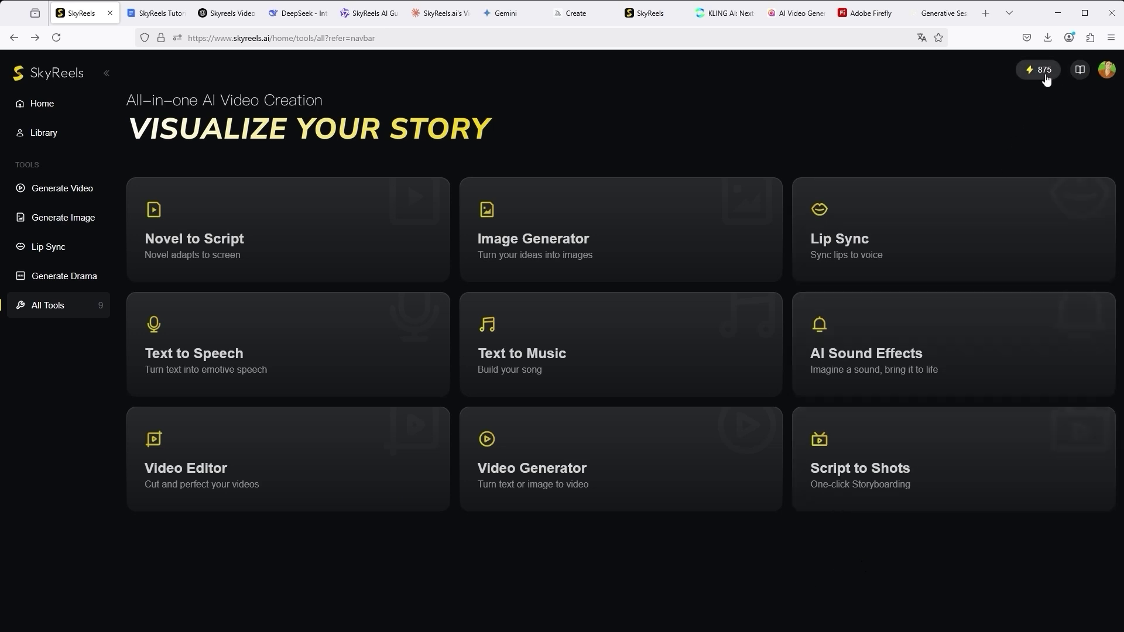
Step: Open the SkyReels Tutorial in Lark Suite and scroll to the '3. Lip Sync' steps
{"action": "left_click", "coordinate": [1081, 70]}
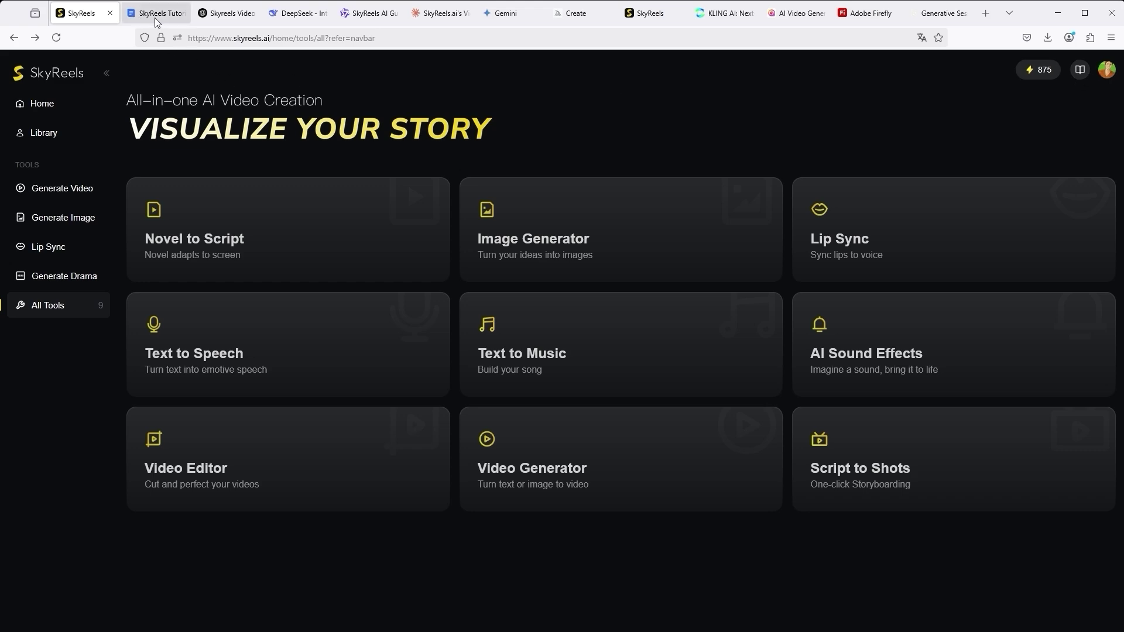
{"action": "scroll", "coordinate": [722, 390], "scroll_direction": "down", "scroll_amount": 20}
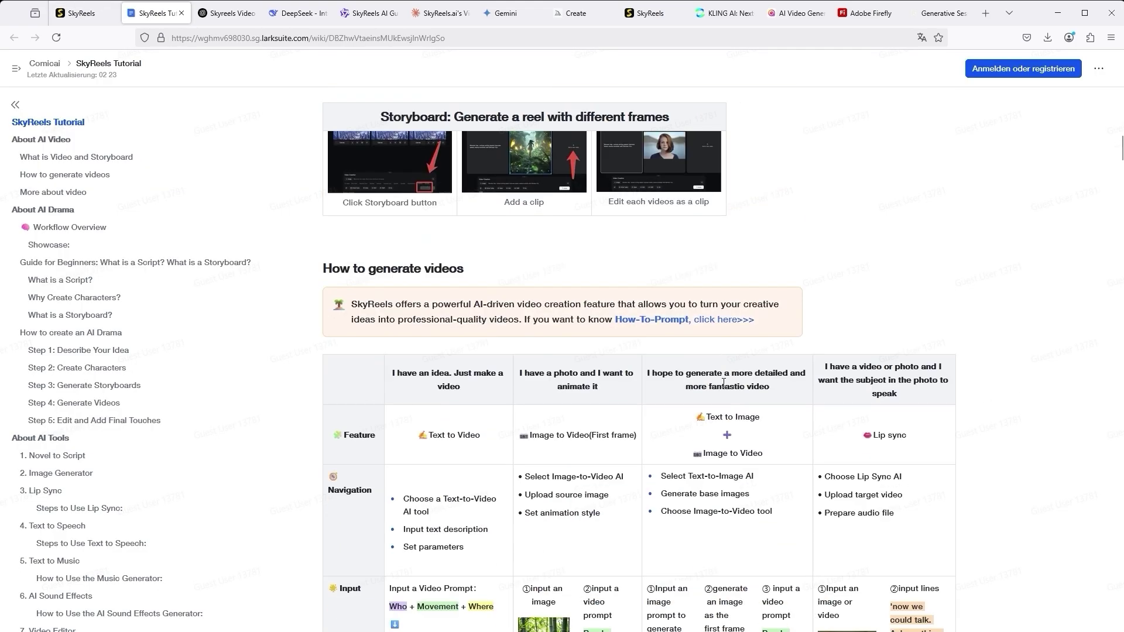
{"action": "scroll", "coordinate": [752, 406], "scroll_direction": "down", "scroll_amount": 15}
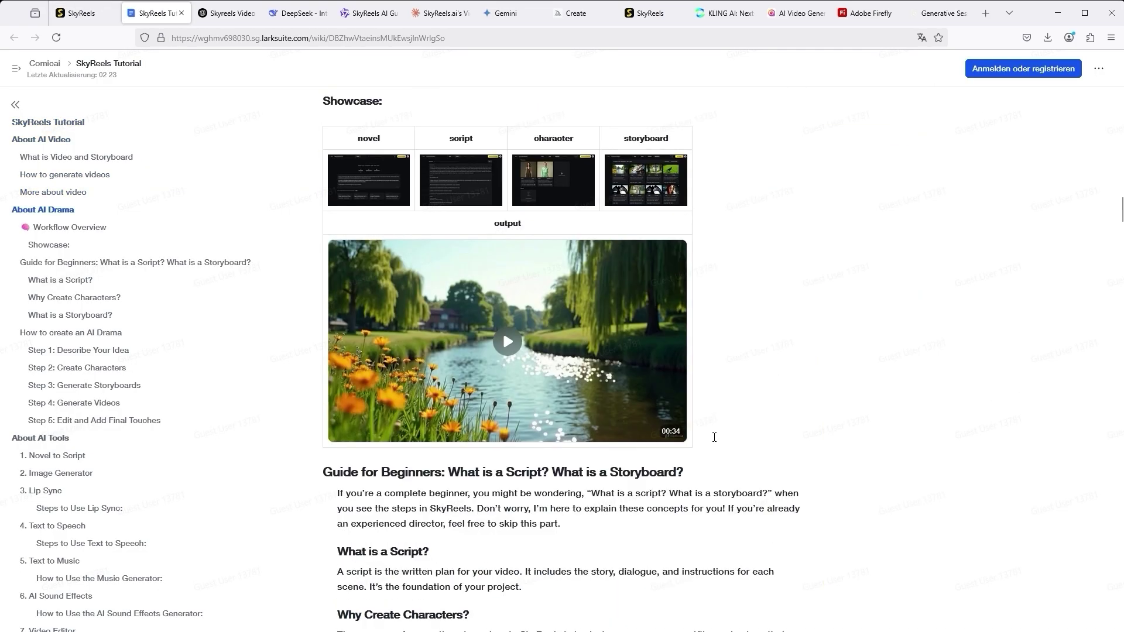
{"action": "left_click_drag", "start_coordinate": [1120, 220], "coordinate": [1111, 404]}
{"action": "scroll", "coordinate": [342, 194], "scroll_direction": "up", "scroll_amount": 3}
{"action": "left_click_drag", "start_coordinate": [340, 190], "coordinate": [520, 404]}
{"action": "left_click", "coordinate": [371, 289]}
Step: Review ChatGPT's earlier template prompt, then select the final Orc Commander prompt ending at the black fortress
{"action": "left_click", "coordinate": [234, 13]}
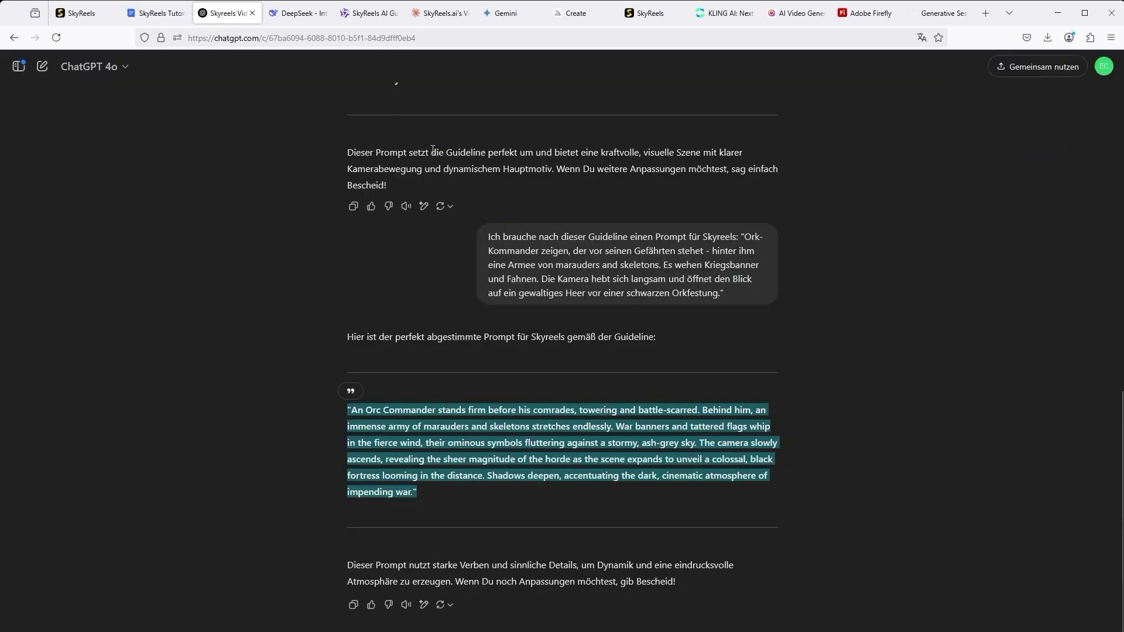
{"action": "scroll", "coordinate": [704, 278], "scroll_direction": "up", "scroll_amount": 5}
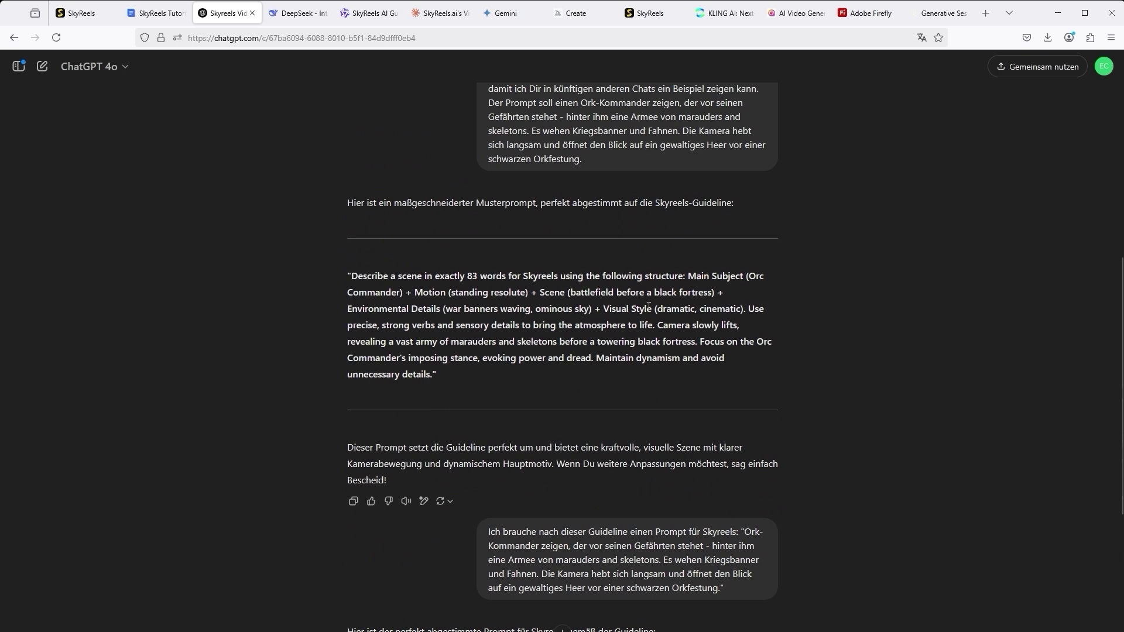
{"action": "scroll", "coordinate": [649, 306], "scroll_direction": "up", "scroll_amount": 1}
{"action": "left_click_drag", "start_coordinate": [445, 452], "coordinate": [354, 345]}
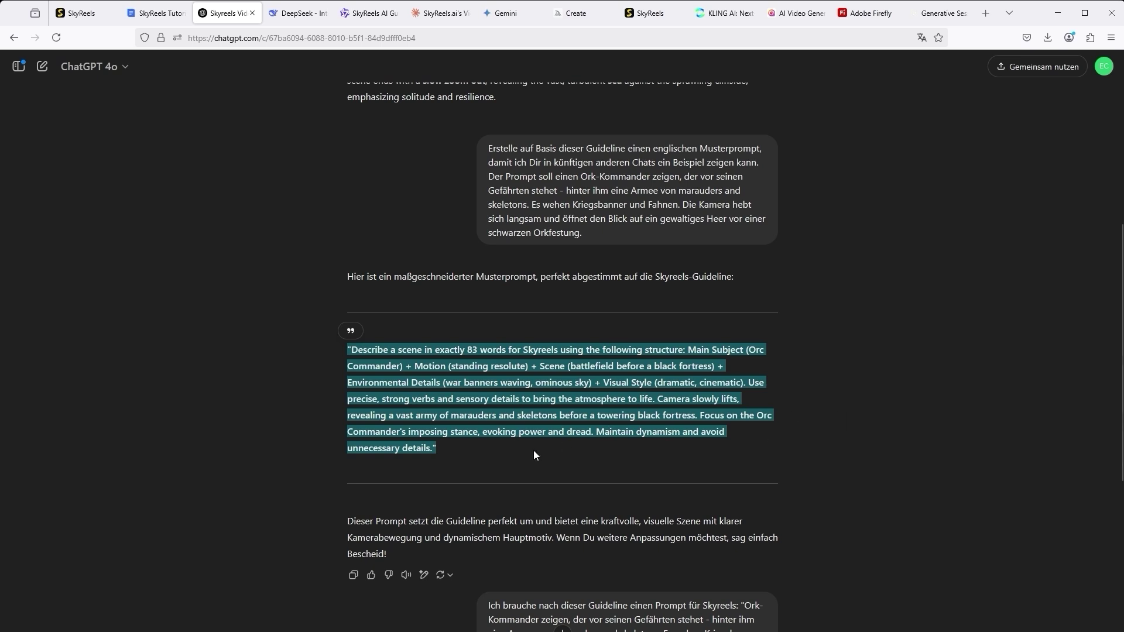
{"action": "left_click", "coordinate": [244, 399]}
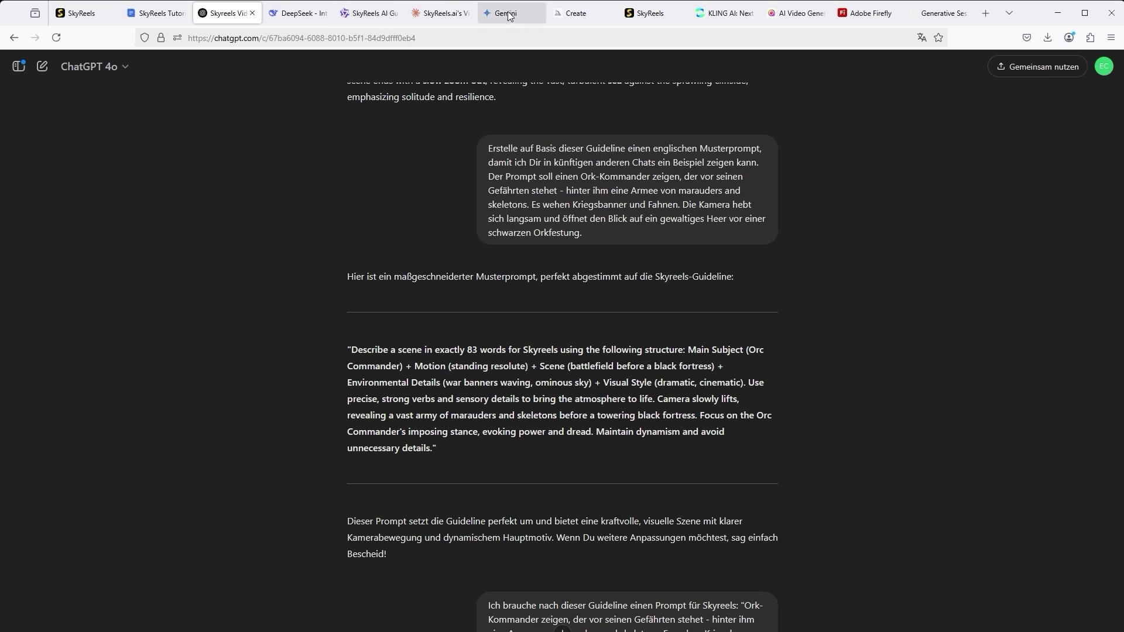
{"action": "scroll", "coordinate": [414, 492], "scroll_direction": "down", "scroll_amount": 5}
{"action": "left_click_drag", "start_coordinate": [414, 492], "coordinate": [352, 405]}
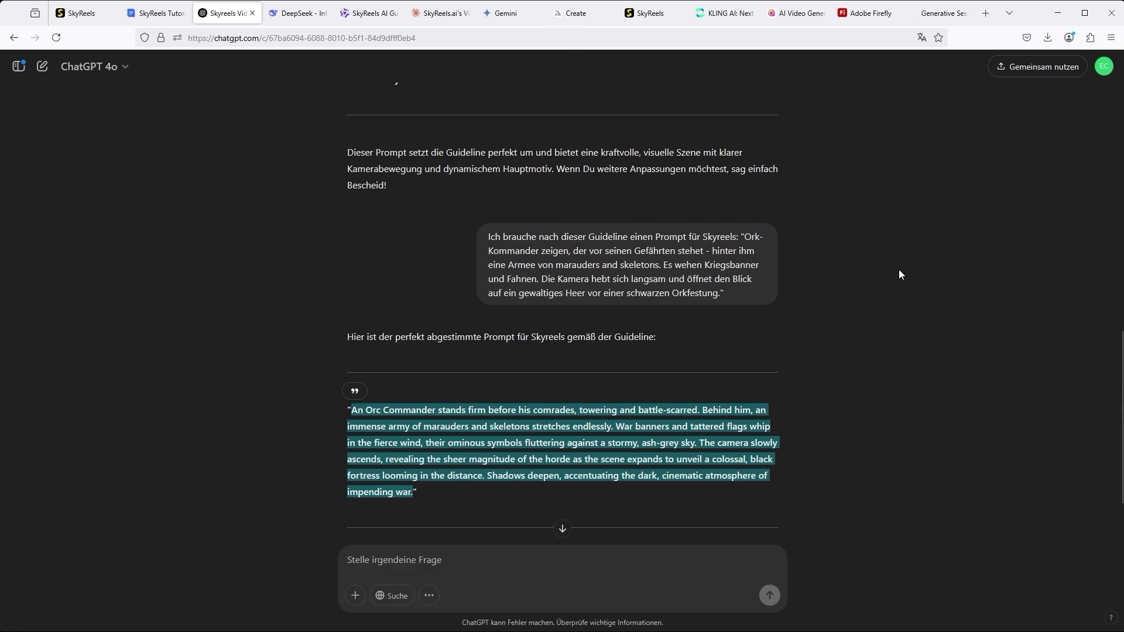
Step: Browse the upscaled Orc Commander images in Midjourney, then return to SkyReels' Video Creation page
{"action": "left_click", "coordinate": [585, 16]}
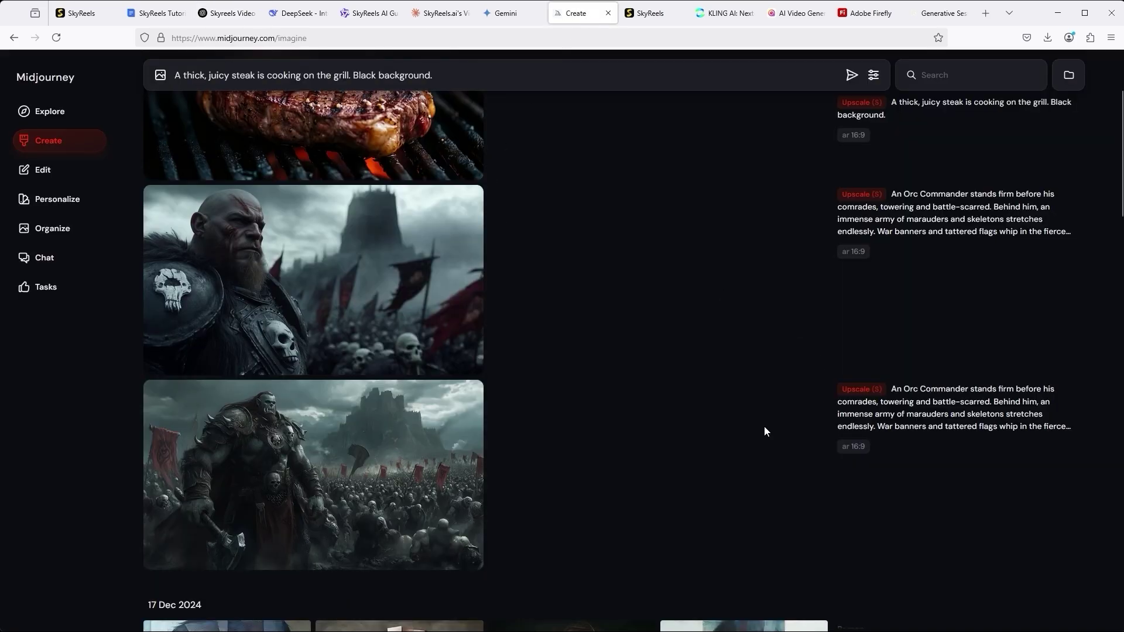
{"action": "left_click", "coordinate": [468, 252]}
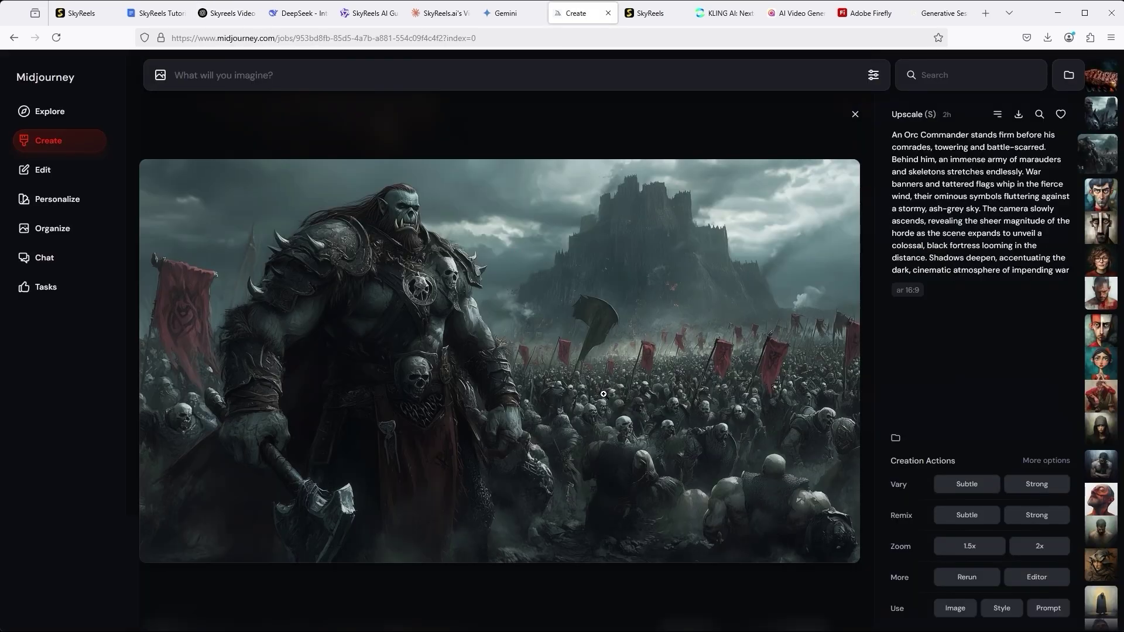
{"action": "key", "text": "Down"}
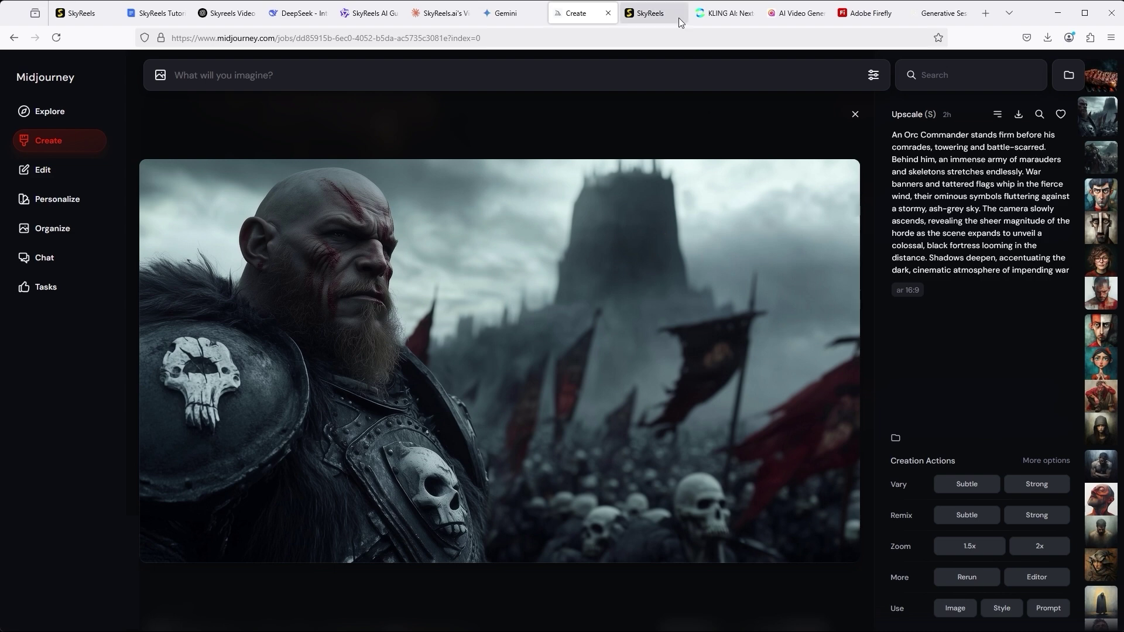
{"action": "left_click", "coordinate": [654, 16]}
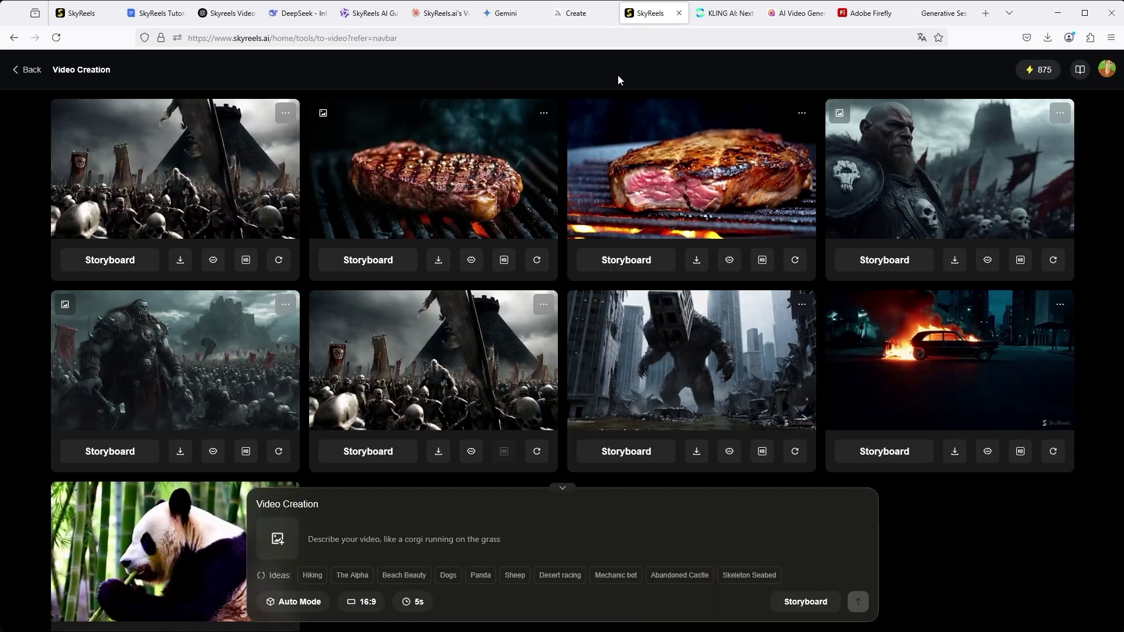
Step: Check the ChatGPT prompt, then open and play SkyReels' 5-second Orc Commander clip
{"action": "left_click", "coordinate": [221, 17]}
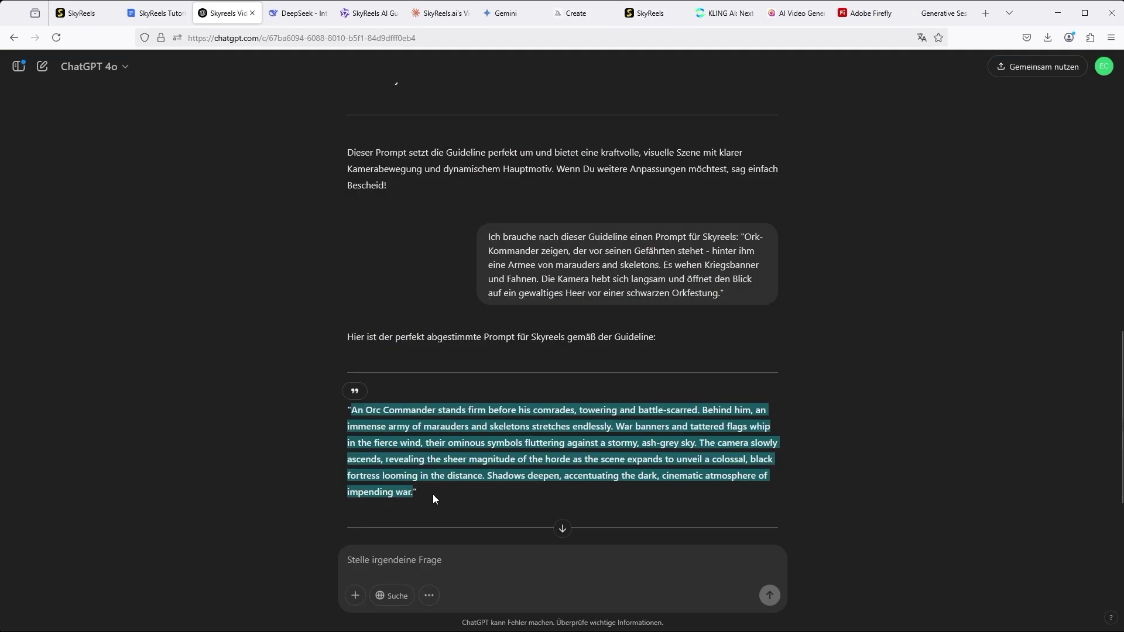
{"action": "left_click", "coordinate": [650, 14]}
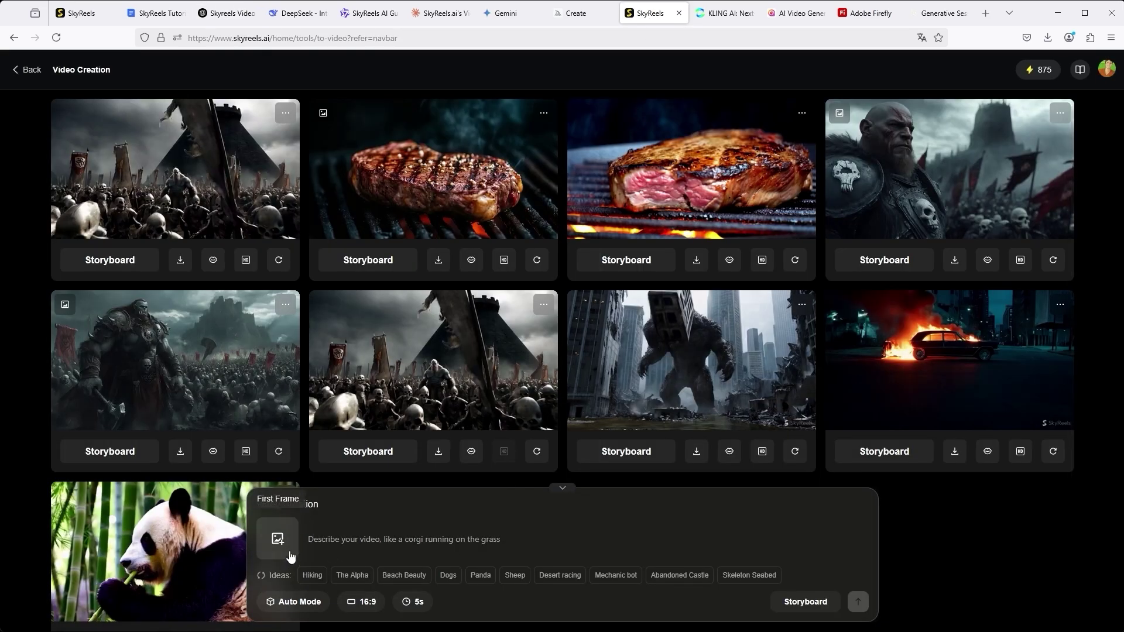
{"action": "left_click", "coordinate": [178, 182]}
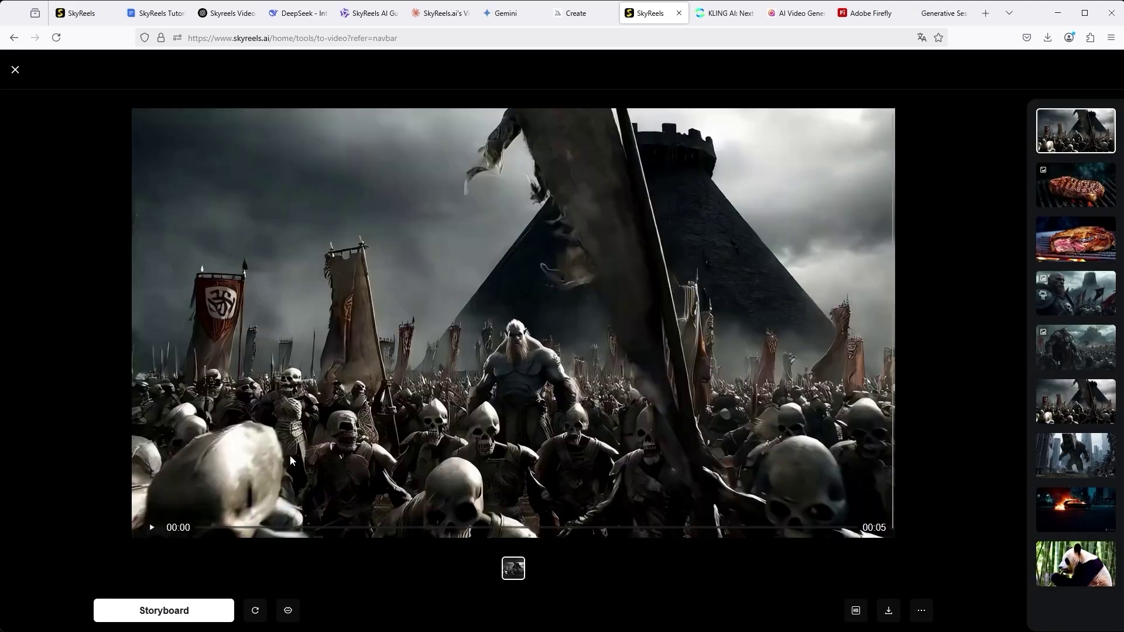
{"action": "left_click", "coordinate": [154, 528]}
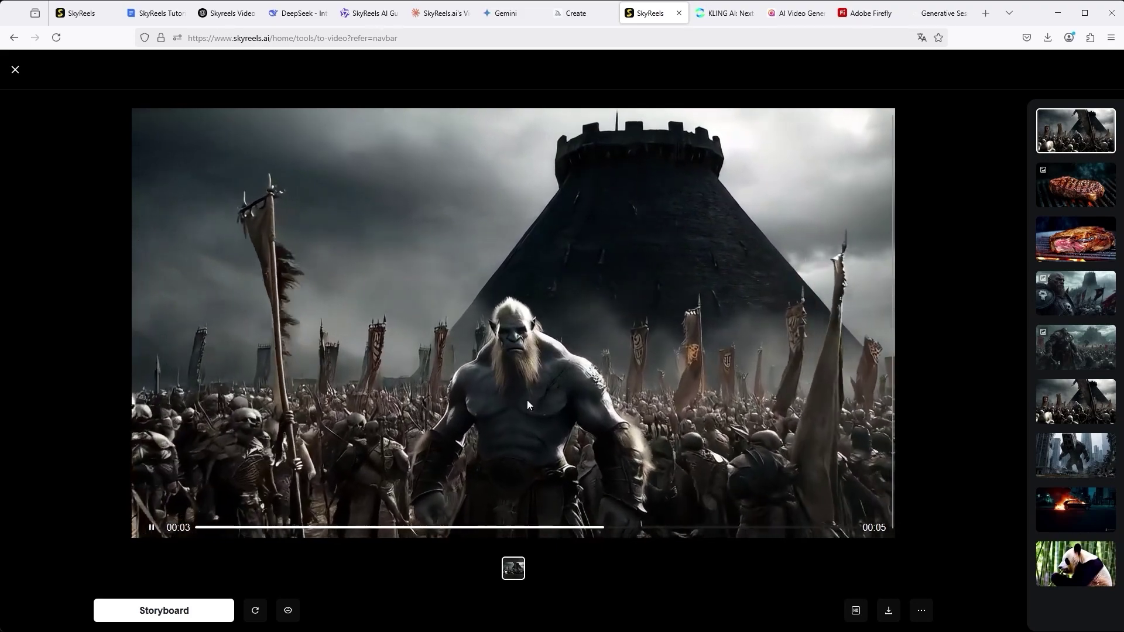
Step: Select the prompt and pause Kling AI's Orc Commander clip, then bring up Hailuo AI's 6-second version
{"action": "left_click", "coordinate": [728, 18]}
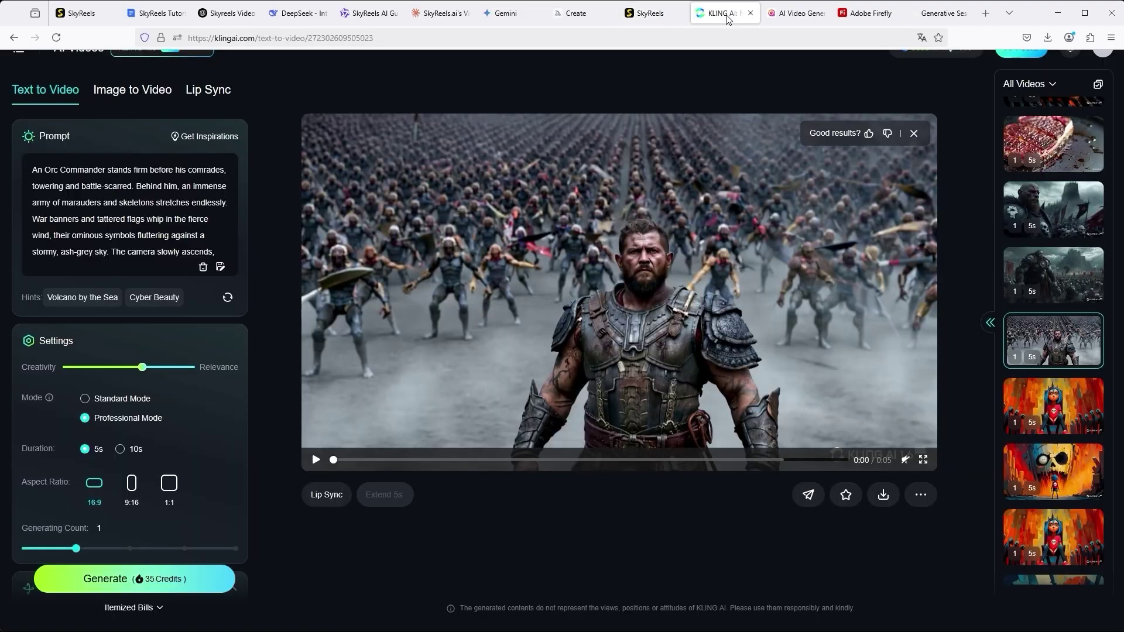
{"action": "triple_click", "coordinate": [117, 214]}
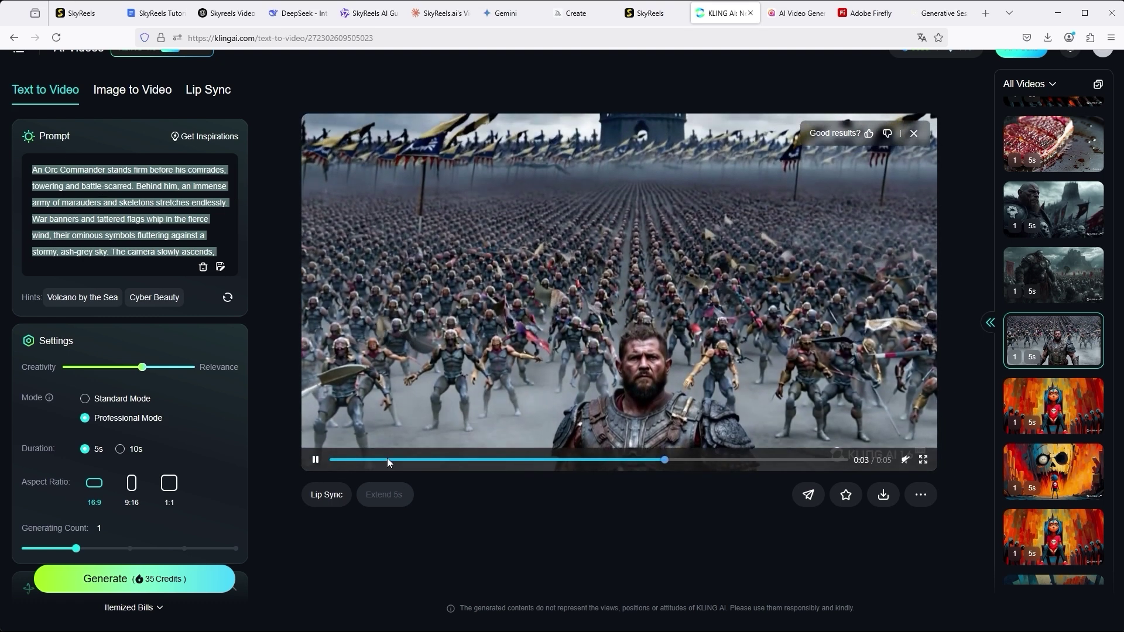
{"action": "left_click", "coordinate": [435, 465]}
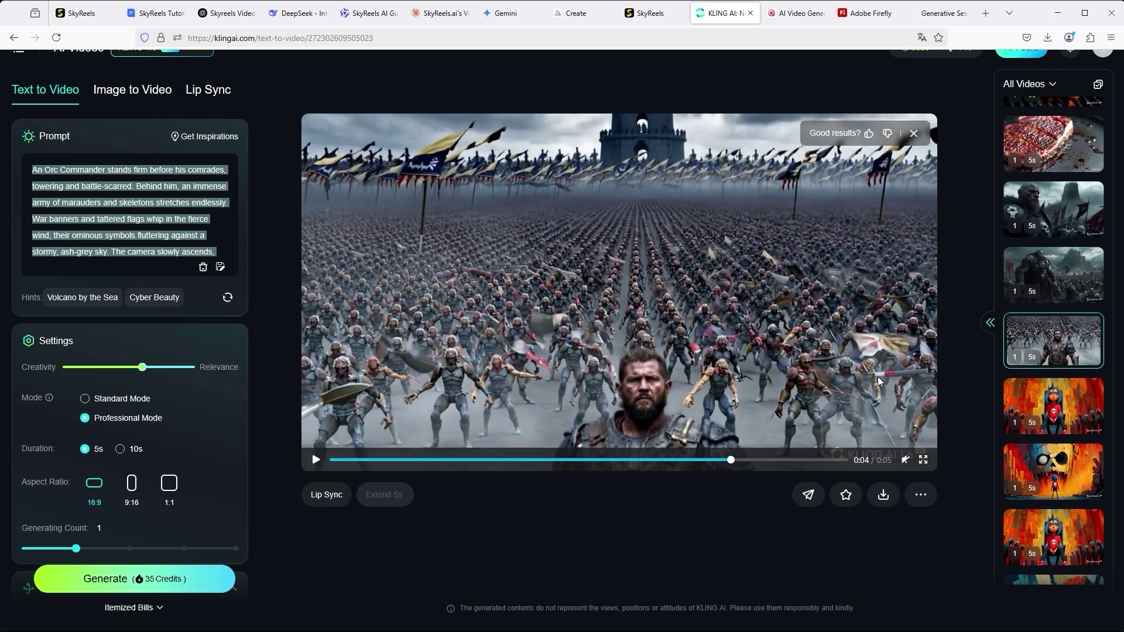
{"action": "left_click", "coordinate": [315, 460]}
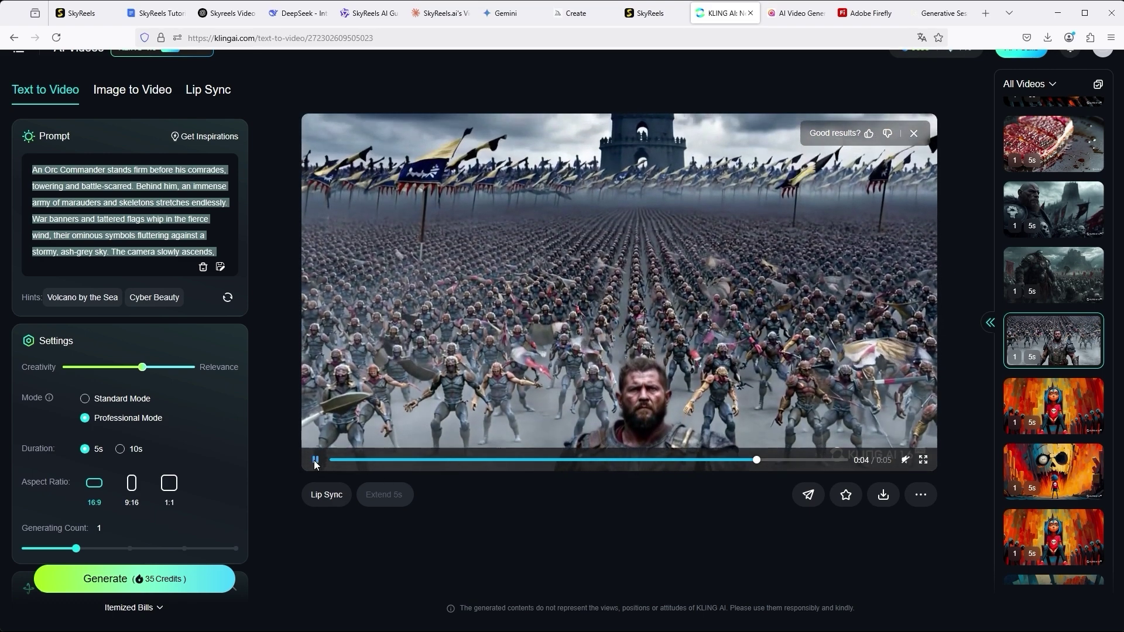
{"action": "left_click", "coordinate": [316, 460]}
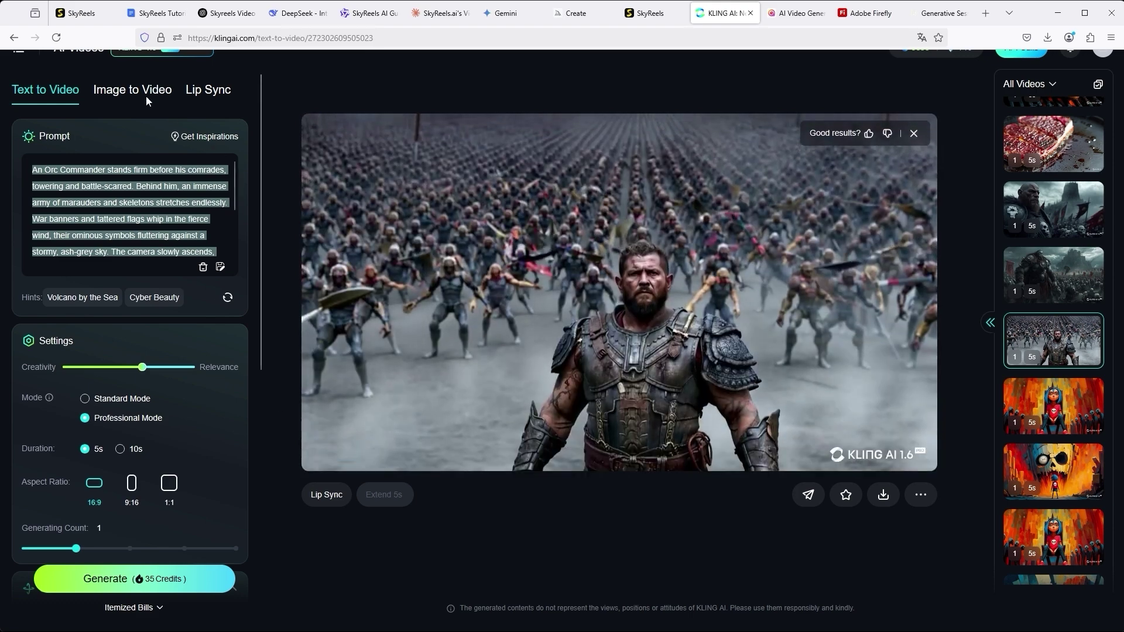
{"action": "scroll", "coordinate": [60, 94], "scroll_direction": "up", "scroll_amount": 1}
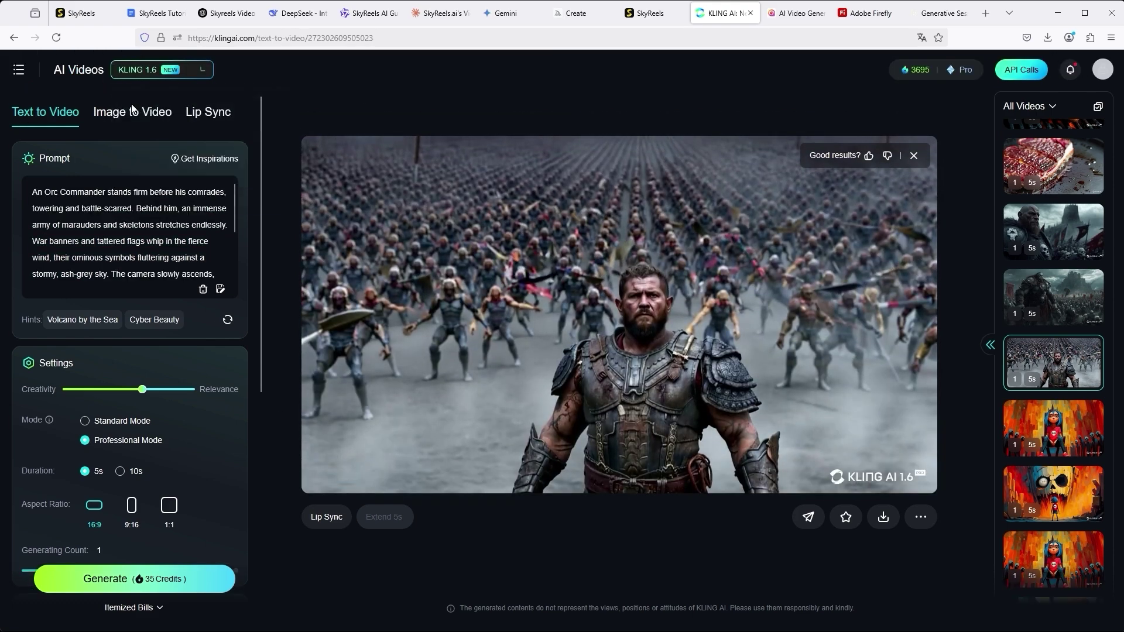
{"action": "left_click", "coordinate": [789, 13]}
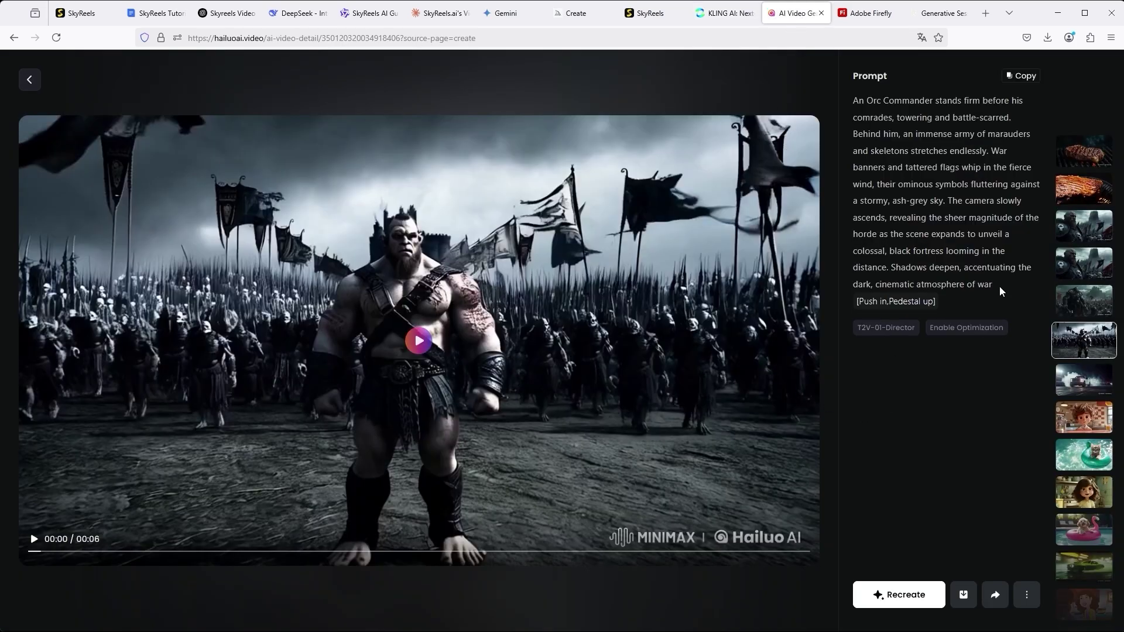
{"action": "left_click_drag", "start_coordinate": [1000, 289], "coordinate": [849, 111]}
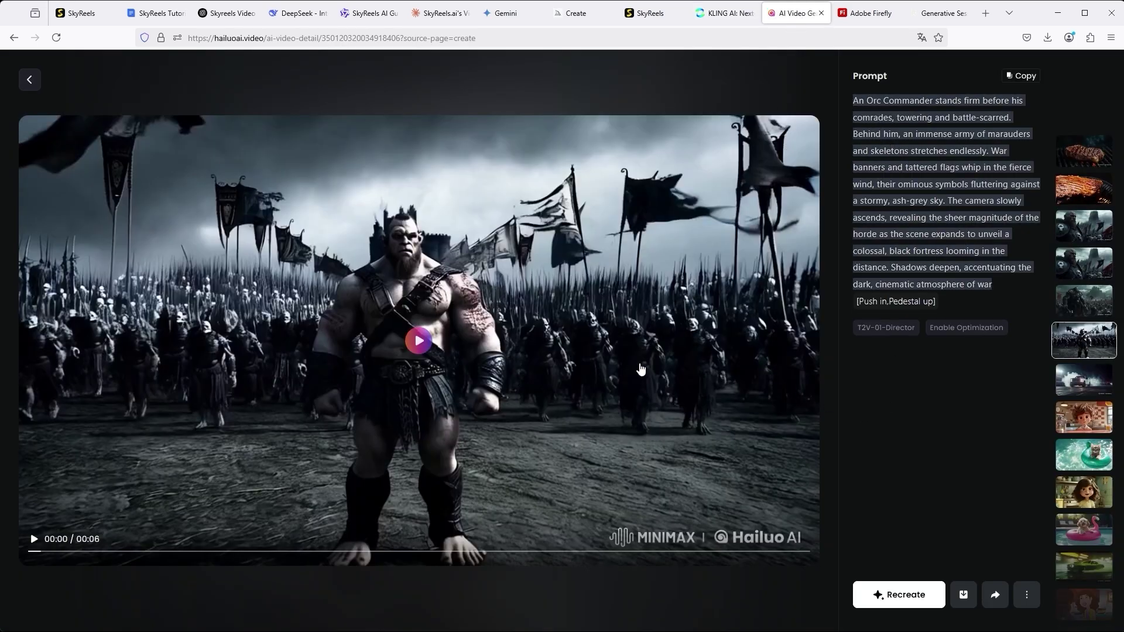
{"action": "left_click", "coordinate": [33, 539]}
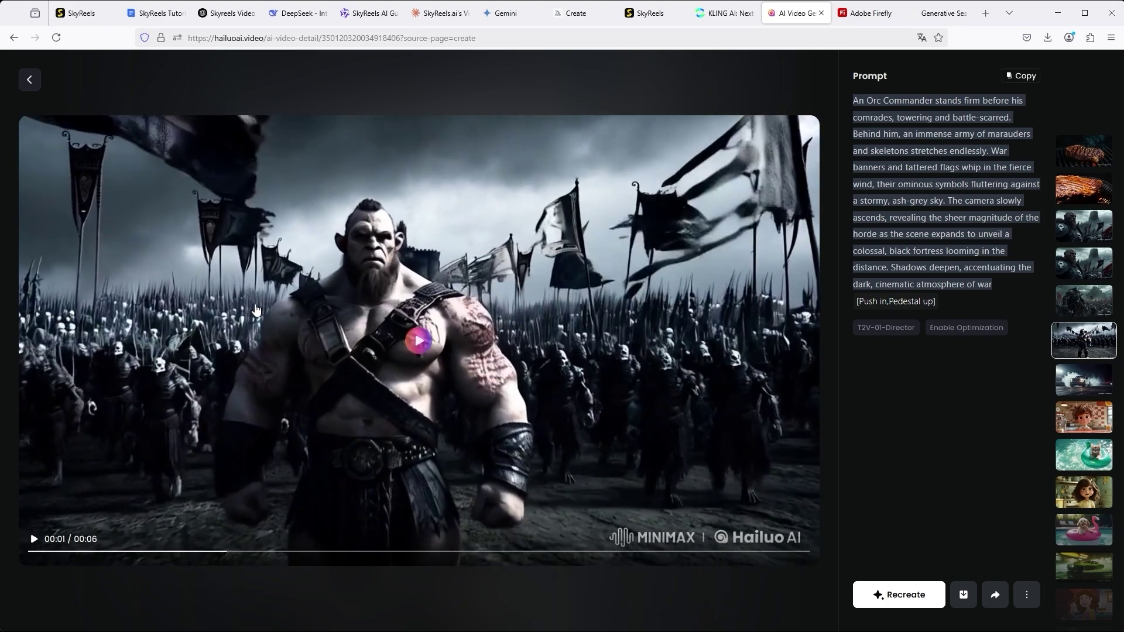
{"action": "left_click", "coordinate": [34, 540]}
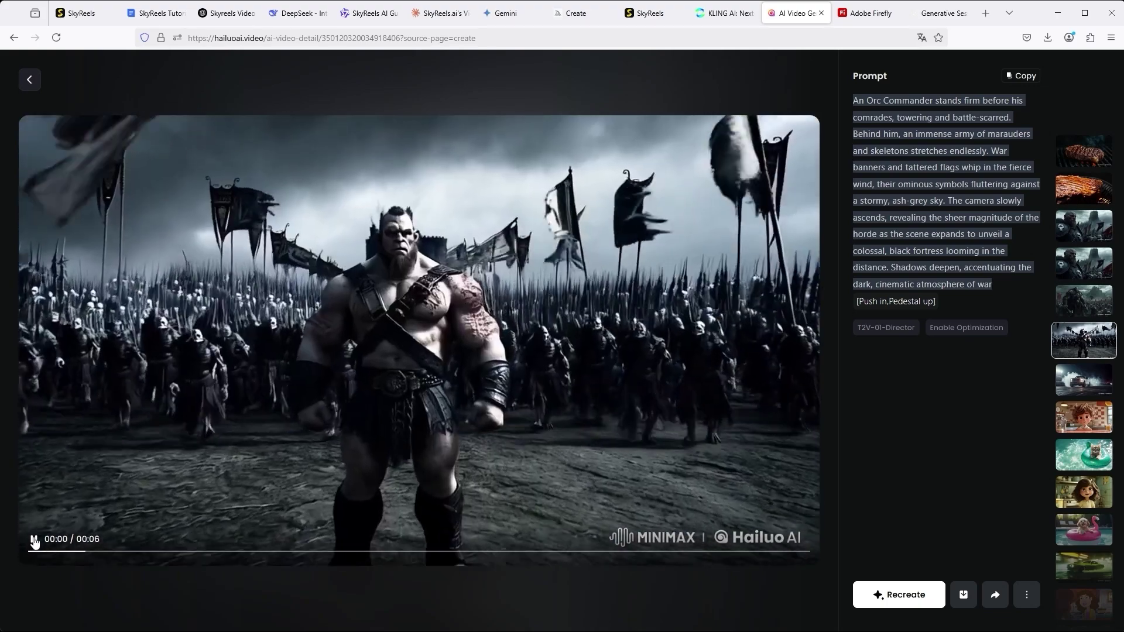
{"action": "left_click", "coordinate": [34, 539]}
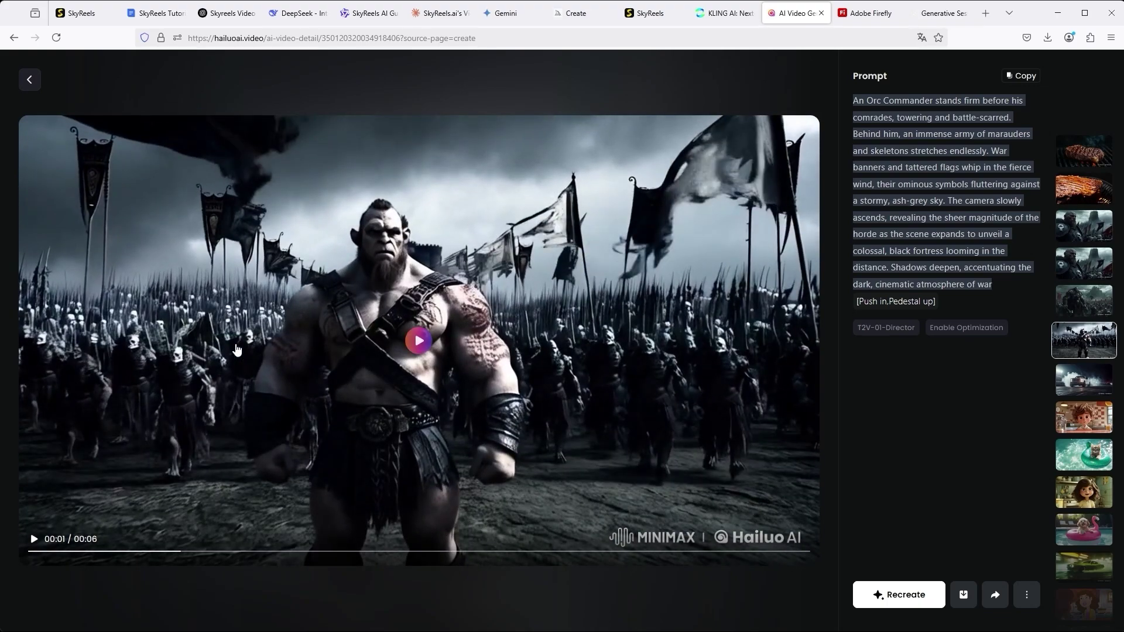
Step: On Adobe Firefly, select the prompt and play the 5-second Orc Commander video through
{"action": "key", "text": "ctrl+Tab"}
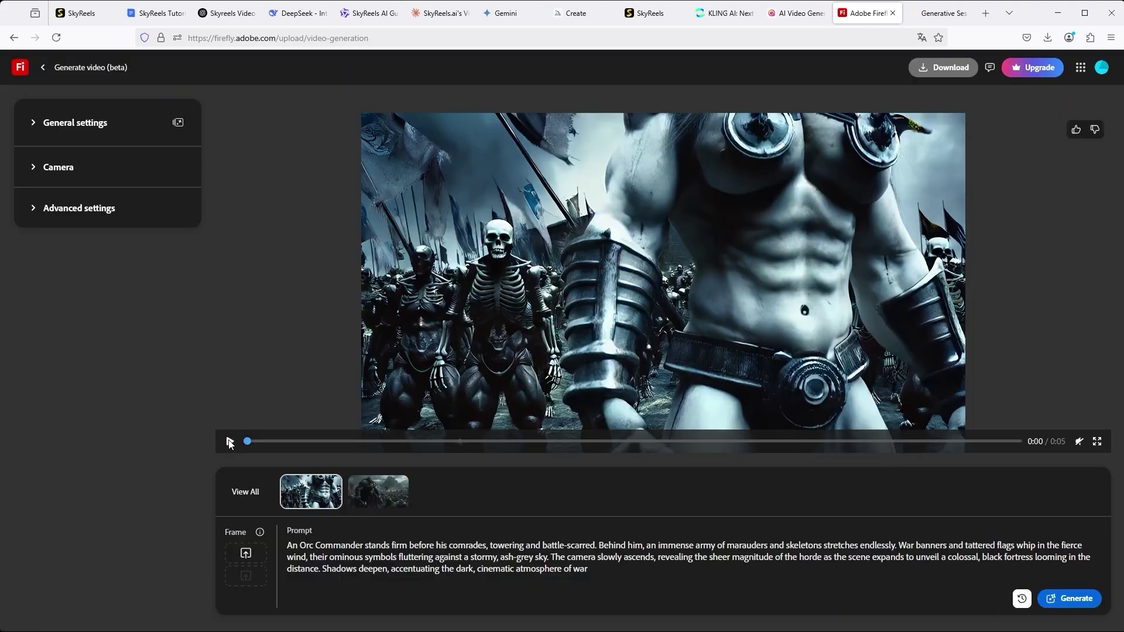
{"action": "left_click_drag", "start_coordinate": [588, 568], "coordinate": [283, 541]}
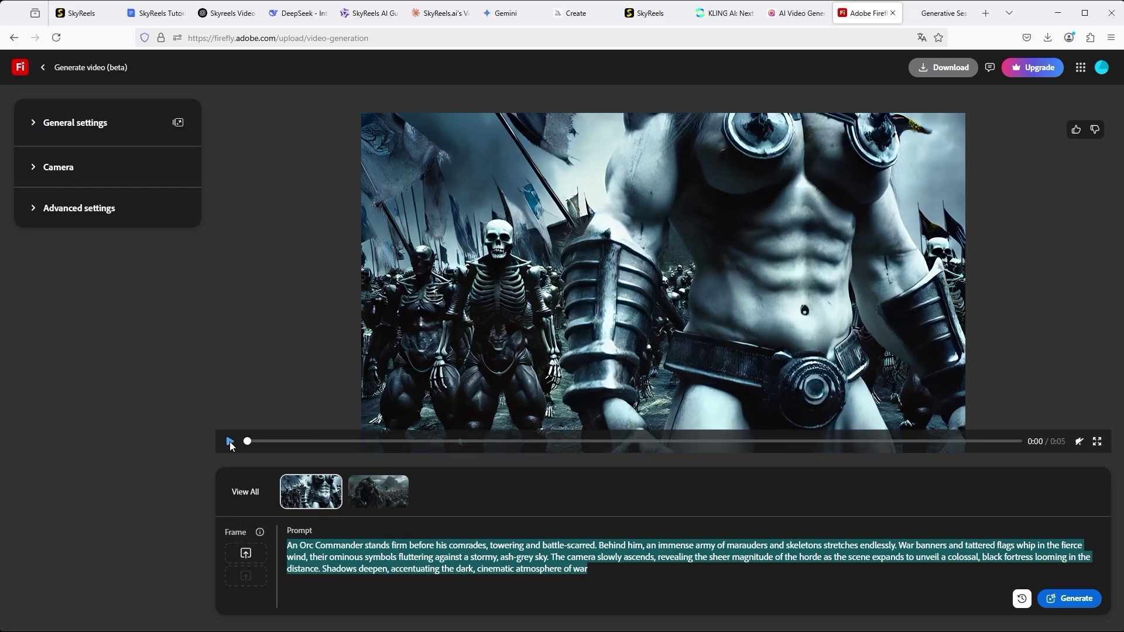
{"action": "left_click", "coordinate": [229, 442]}
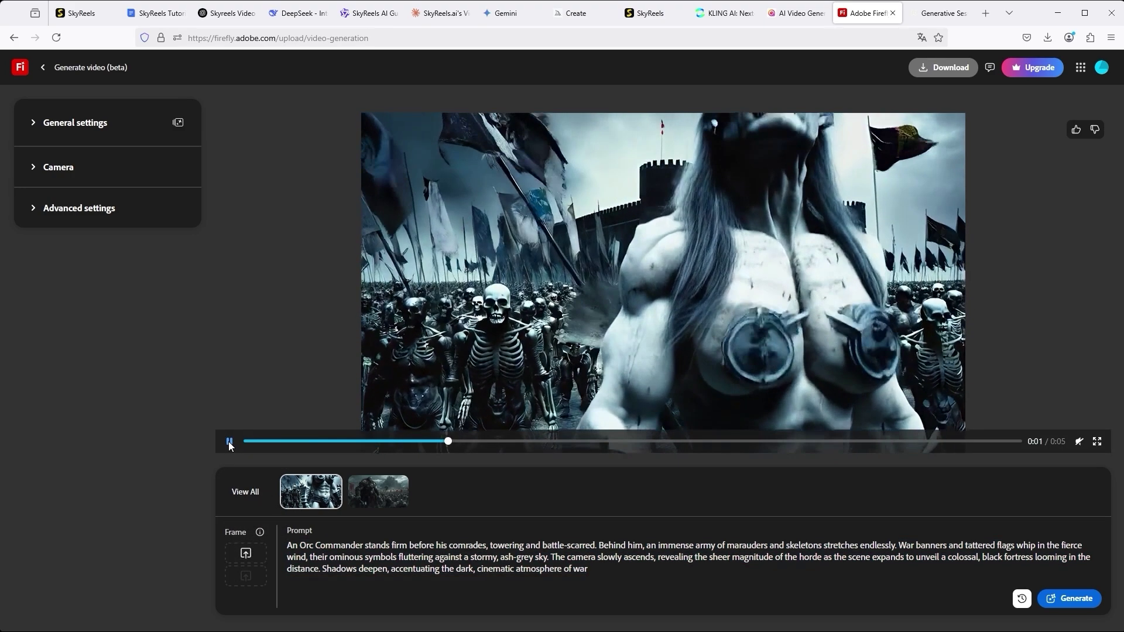
{"action": "left_click", "coordinate": [229, 443]}
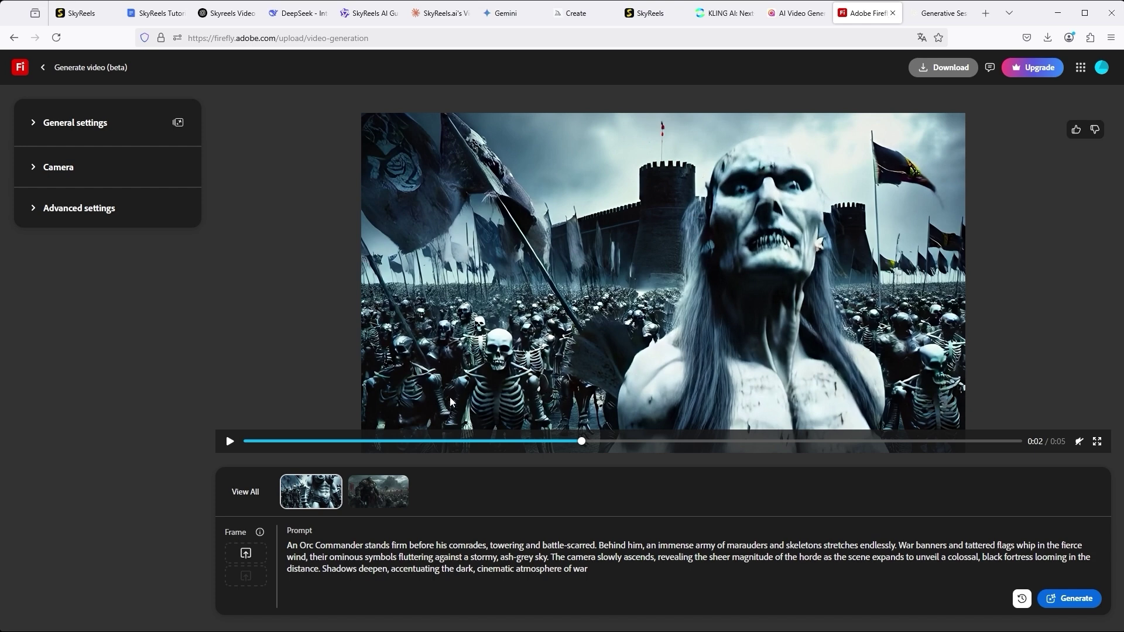
{"action": "left_click", "coordinate": [230, 442]}
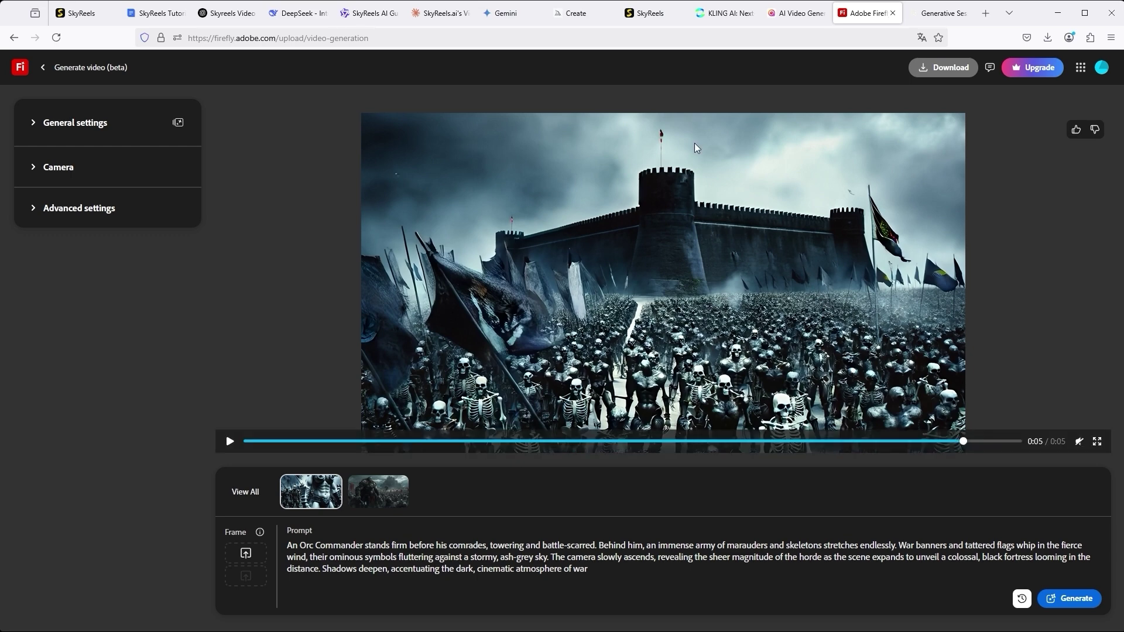
Step: On Midjourney, load a job's prompt into the prompt box with Use Prompt, then clear it
{"action": "left_click", "coordinate": [588, 19]}
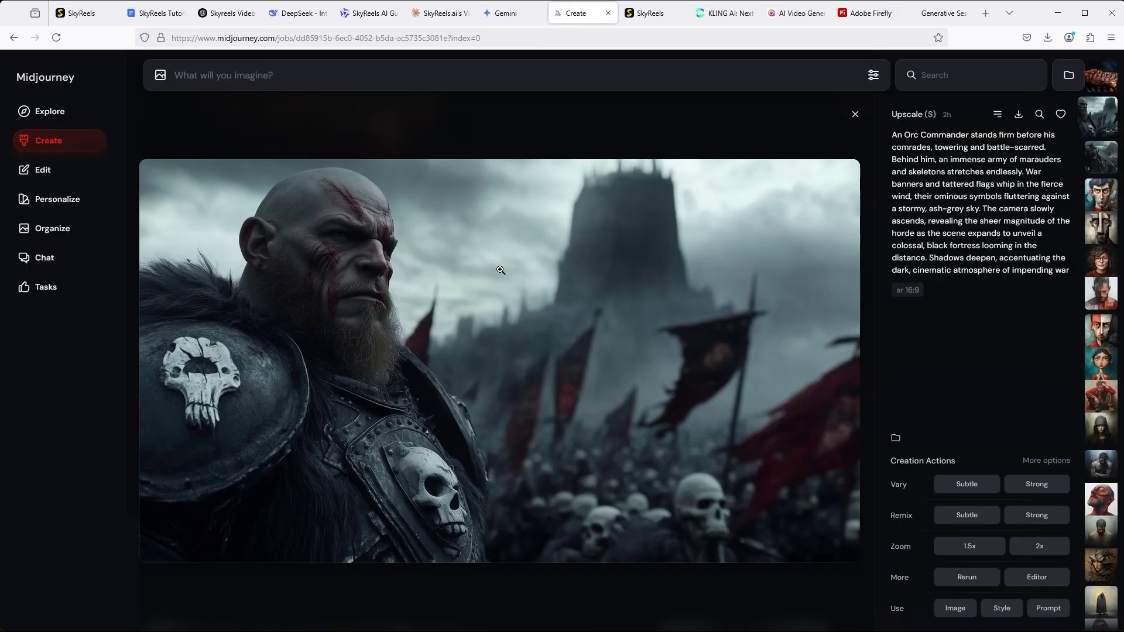
{"action": "scroll", "coordinate": [526, 304], "scroll_direction": "down", "scroll_amount": 1}
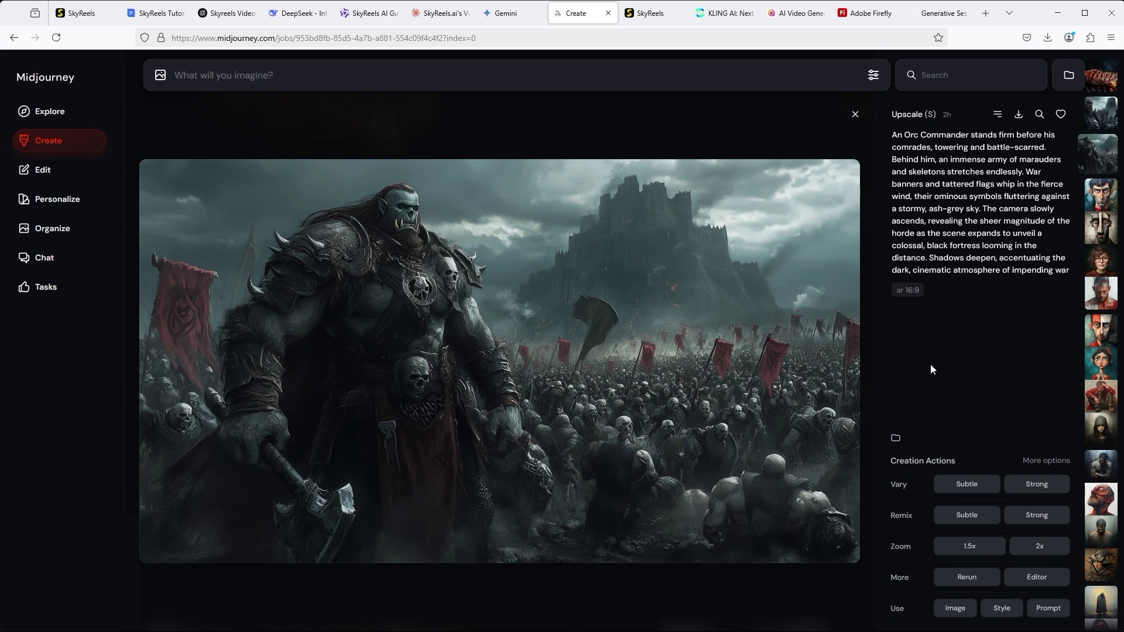
{"action": "left_click", "coordinate": [1052, 270]}
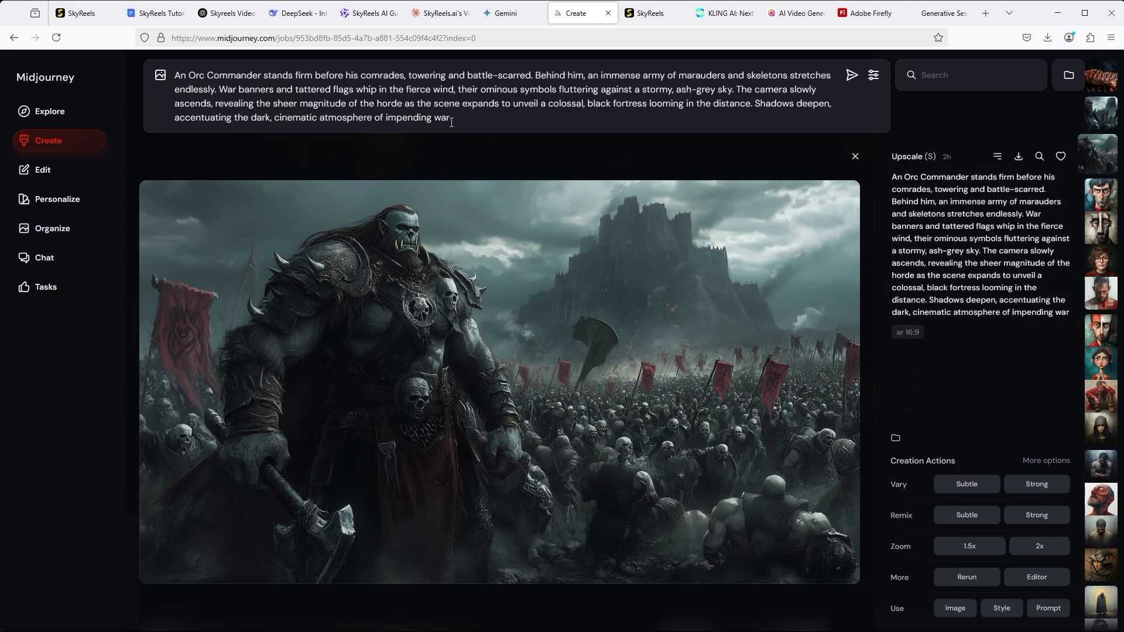
{"action": "left_click_drag", "start_coordinate": [454, 121], "coordinate": [116, 64]}
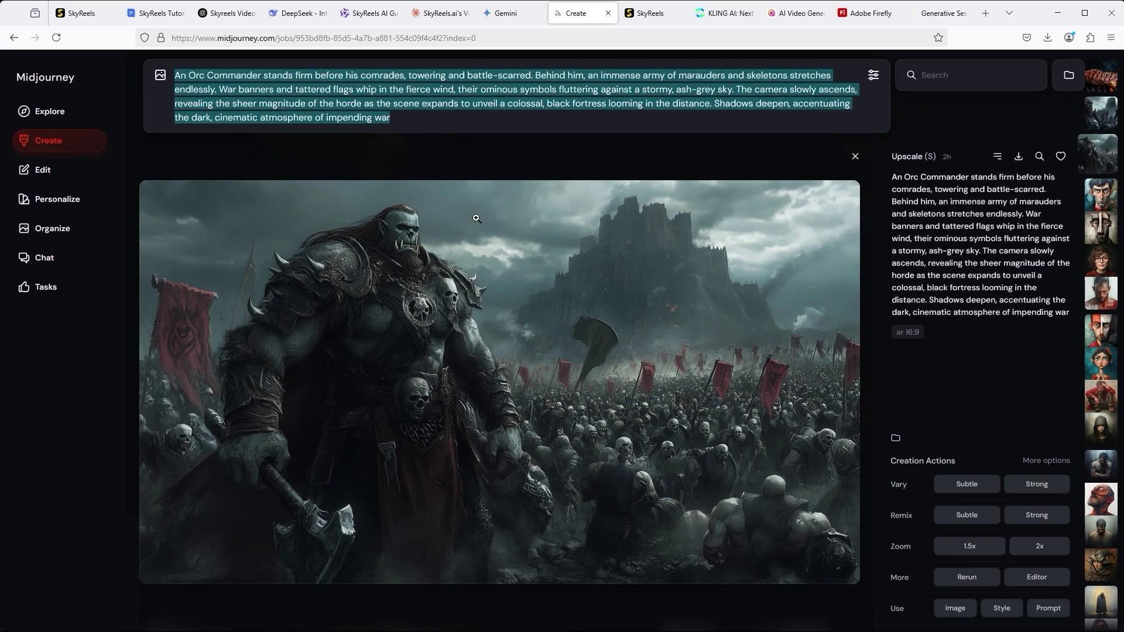
{"action": "key", "text": "BackSpace"}
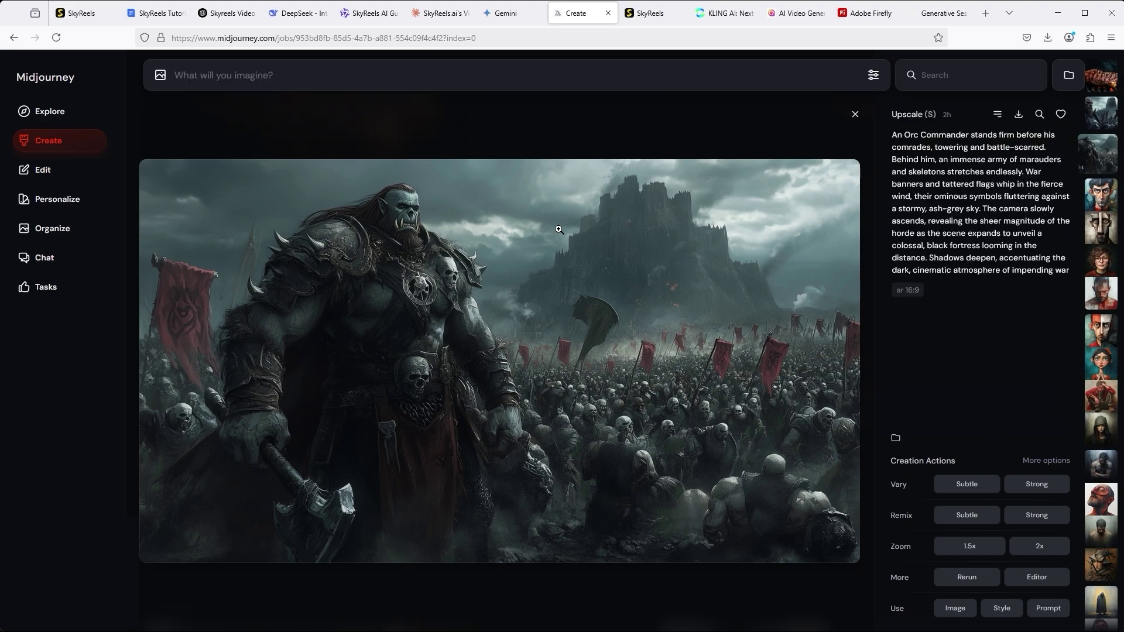
Step: View an image full-screen, then step back to the long-haired orc commander before the fortress
{"action": "left_click", "coordinate": [615, 345]}
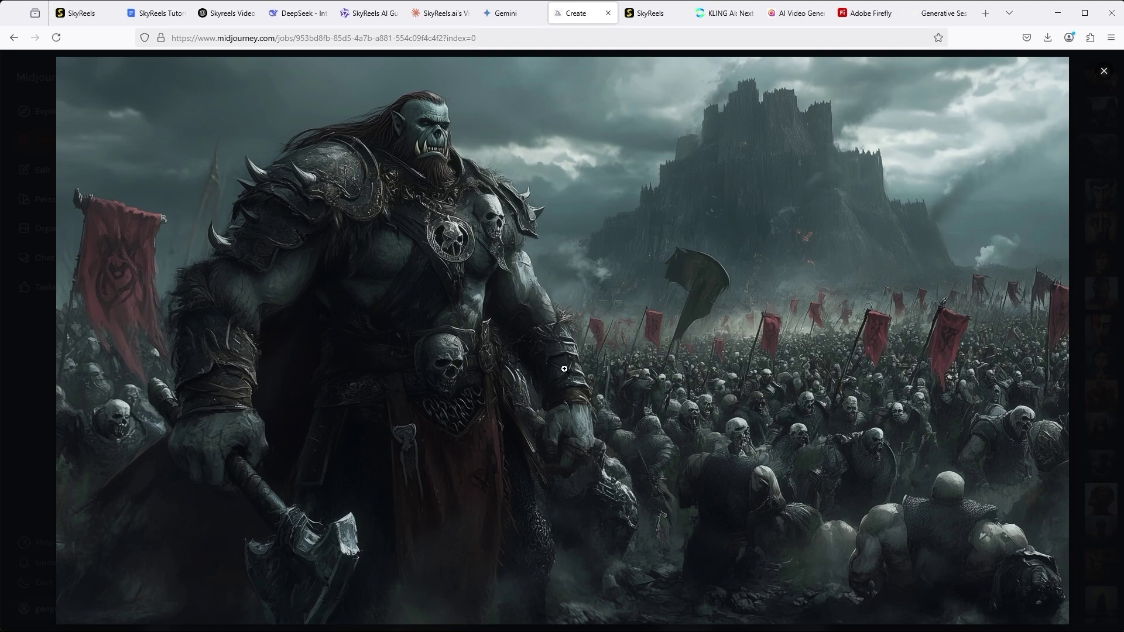
{"action": "left_click", "coordinate": [1104, 72]}
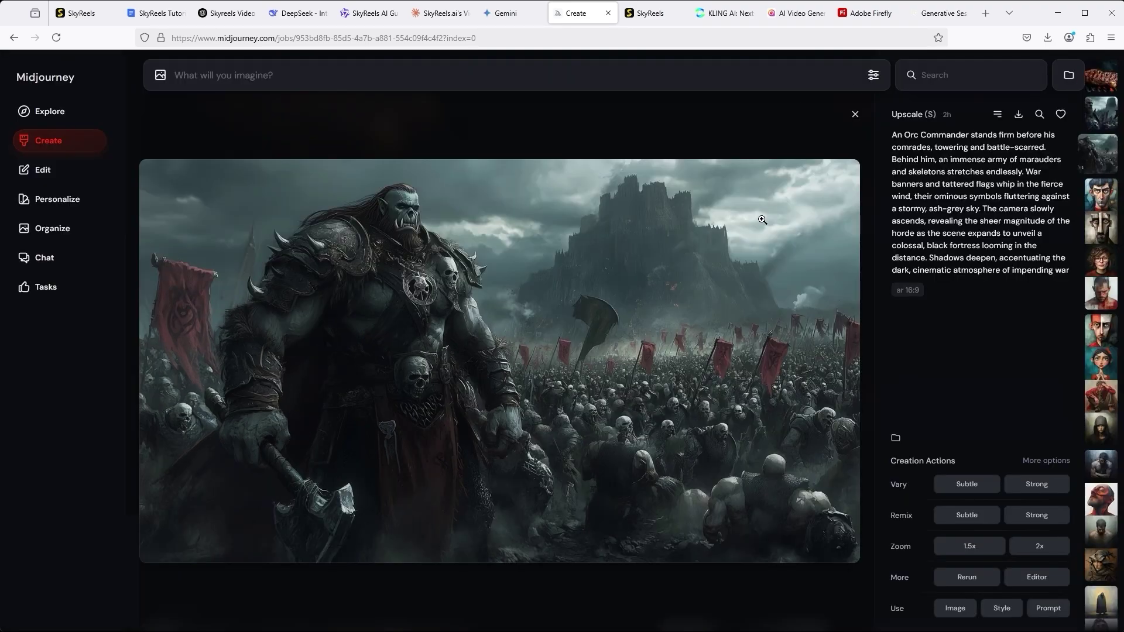
{"action": "key", "text": "Up"}
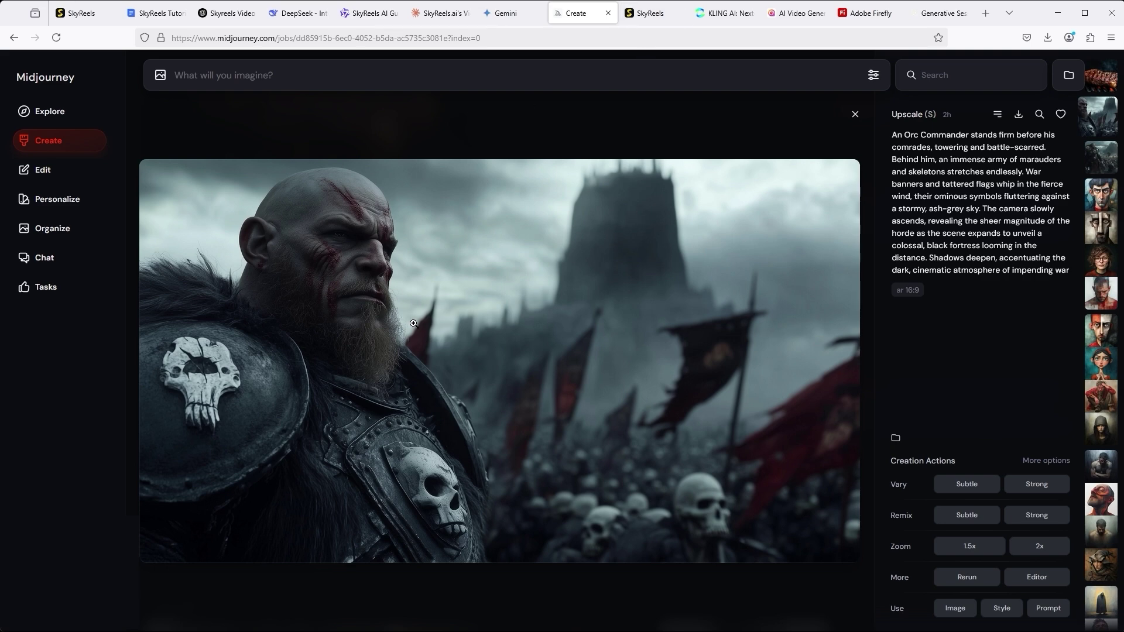
{"action": "scroll", "coordinate": [413, 324], "scroll_direction": "down", "scroll_amount": 1}
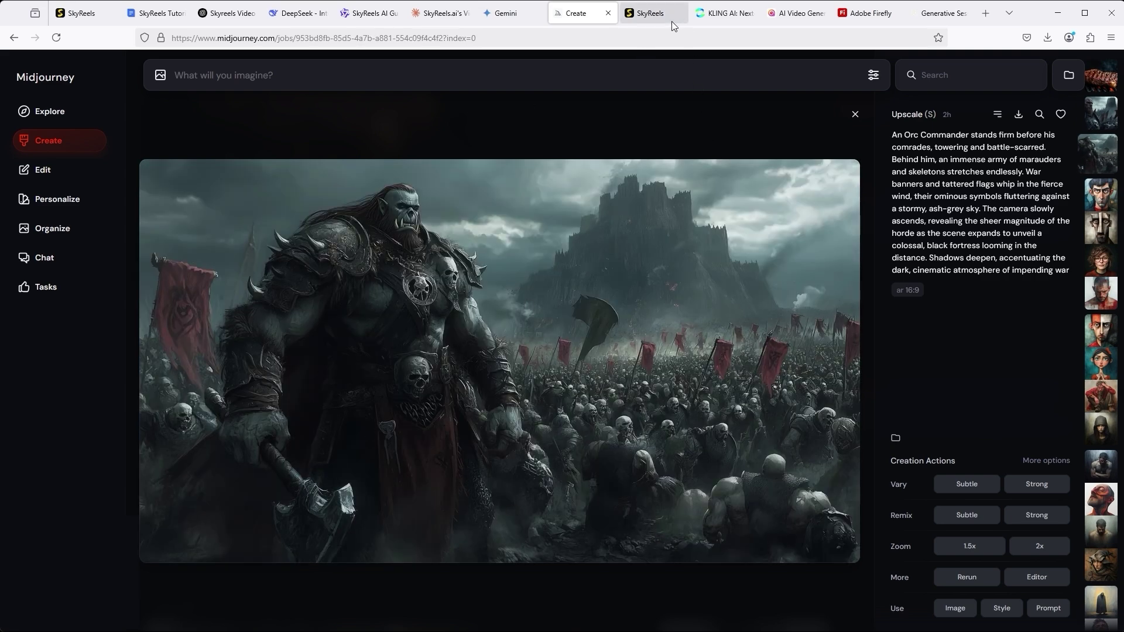
Step: Play SkyReels' 5-second orc commander clip through to the black fortress reveal, then restart it
{"action": "left_click", "coordinate": [655, 16]}
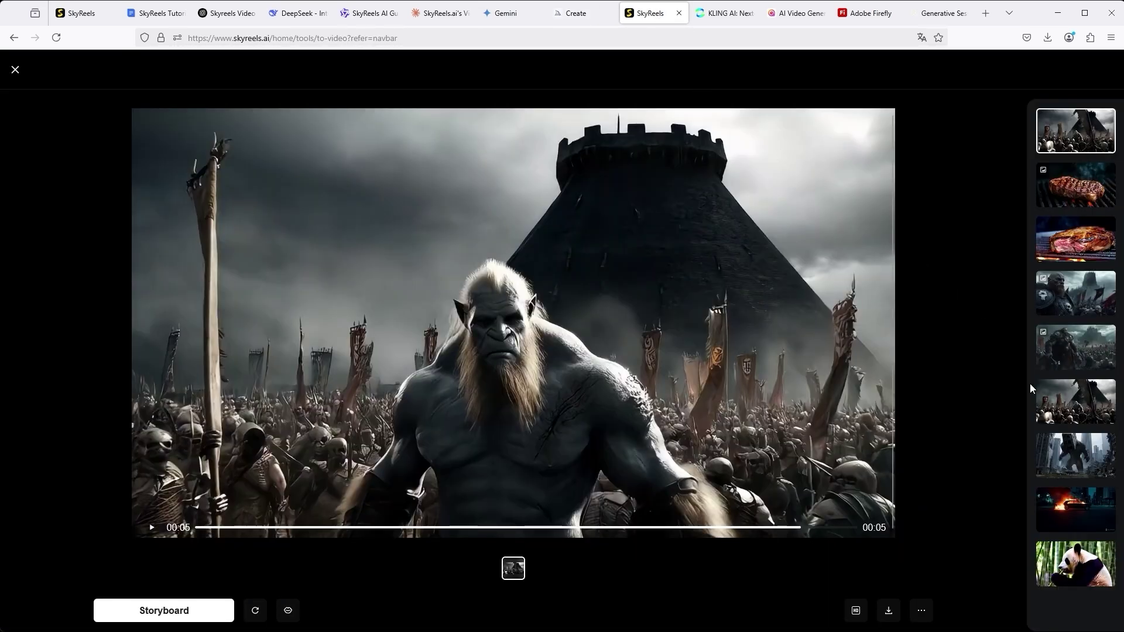
{"action": "left_click", "coordinate": [1082, 355]}
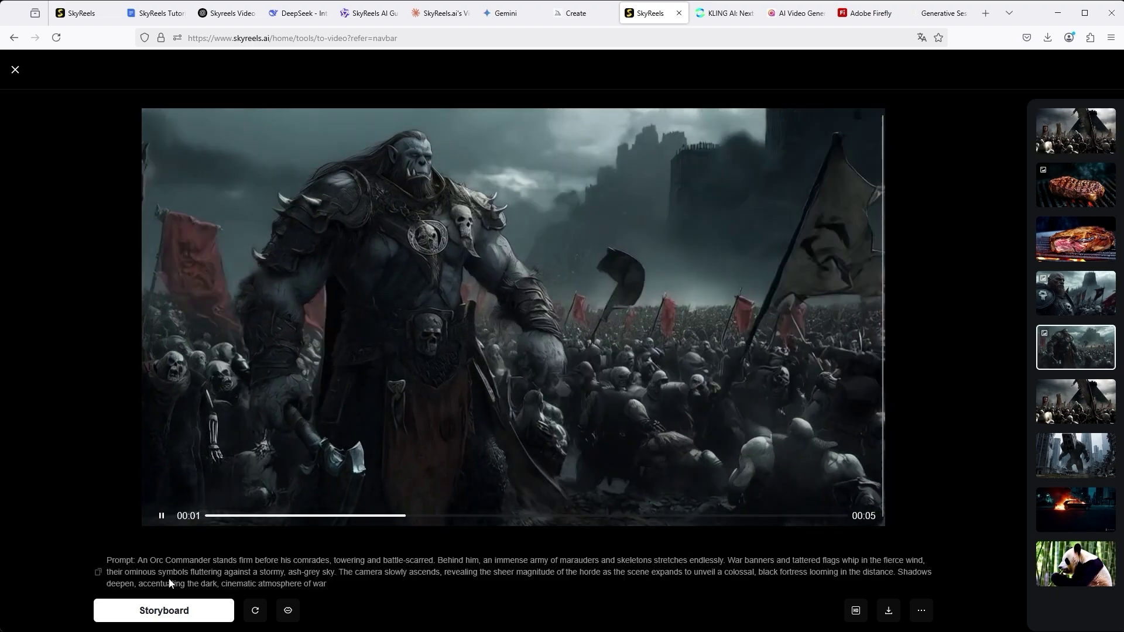
{"action": "left_click", "coordinate": [163, 517]}
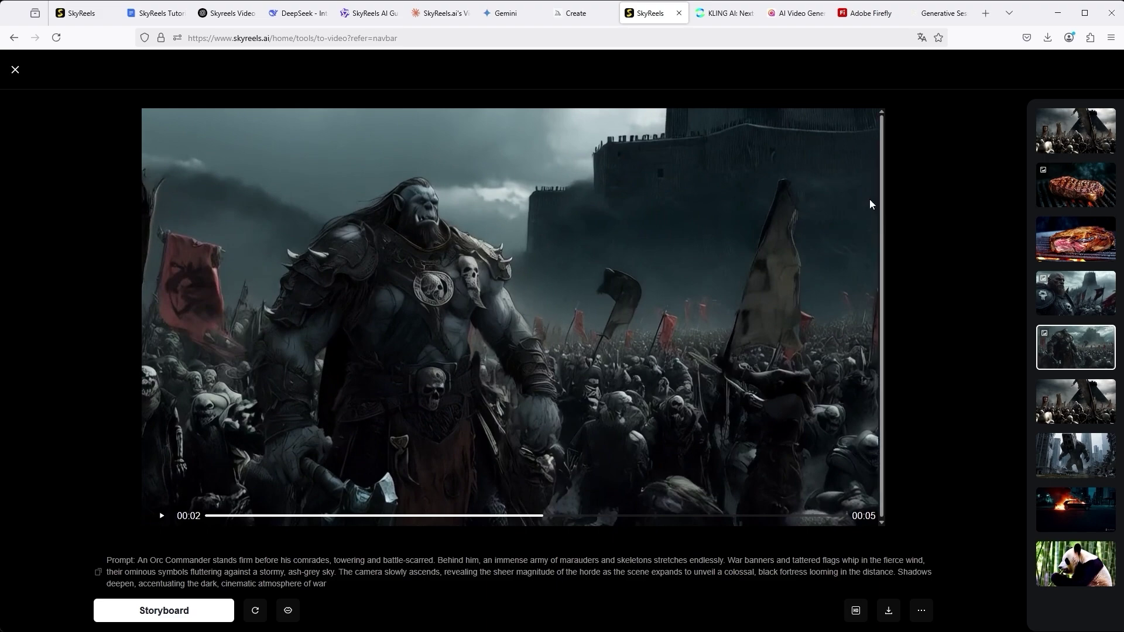
{"action": "left_click", "coordinate": [162, 517]}
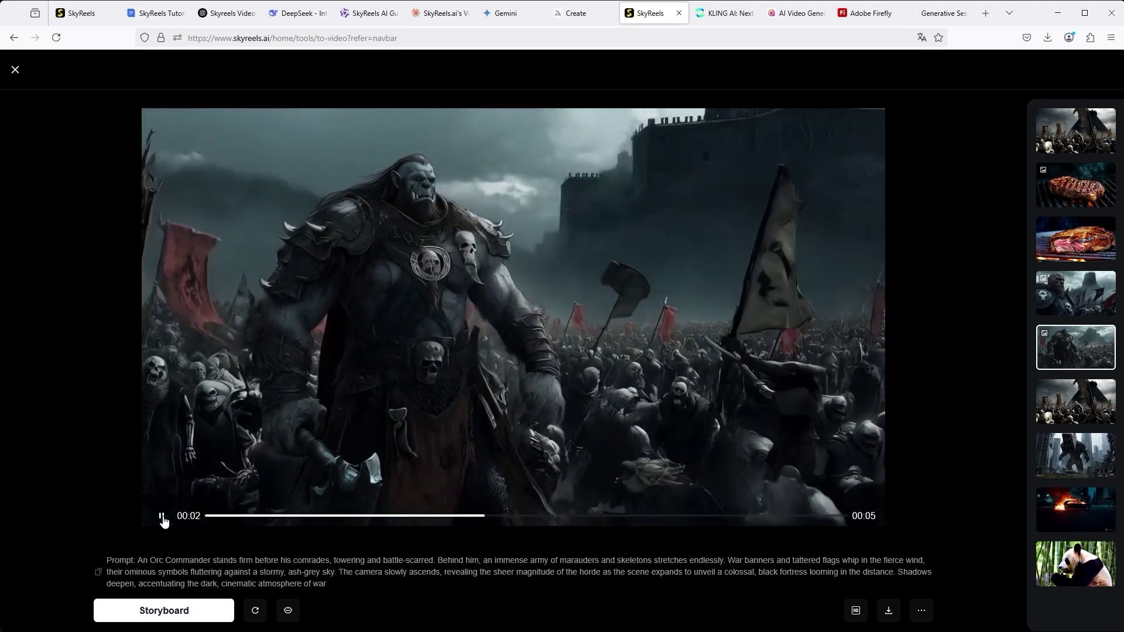
{"action": "left_click", "coordinate": [162, 517]}
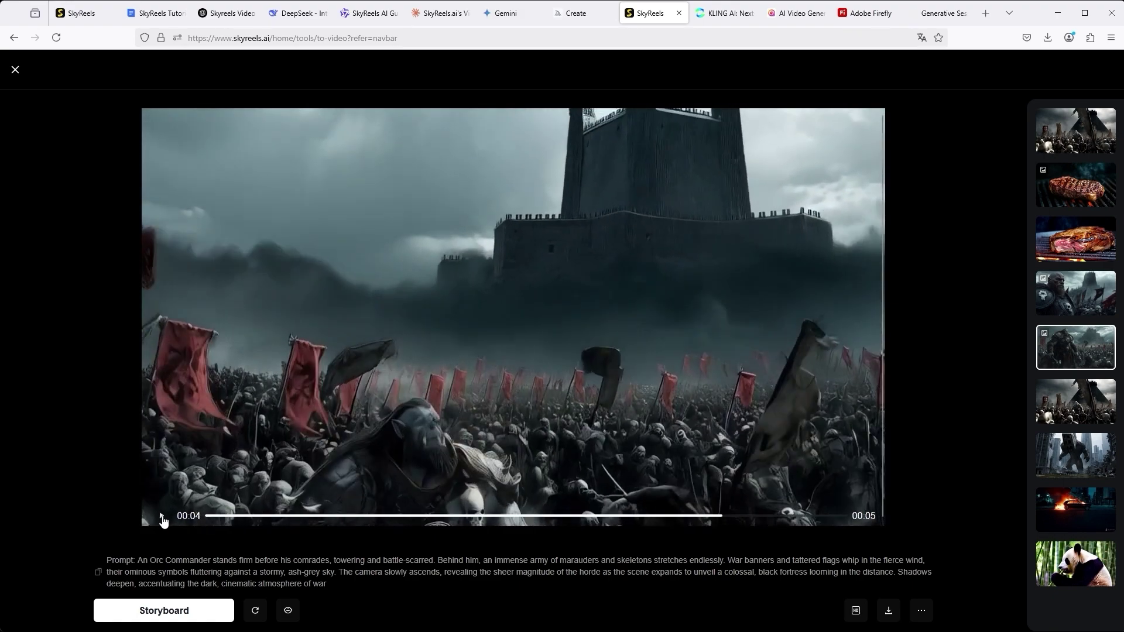
{"action": "left_click", "coordinate": [162, 517]}
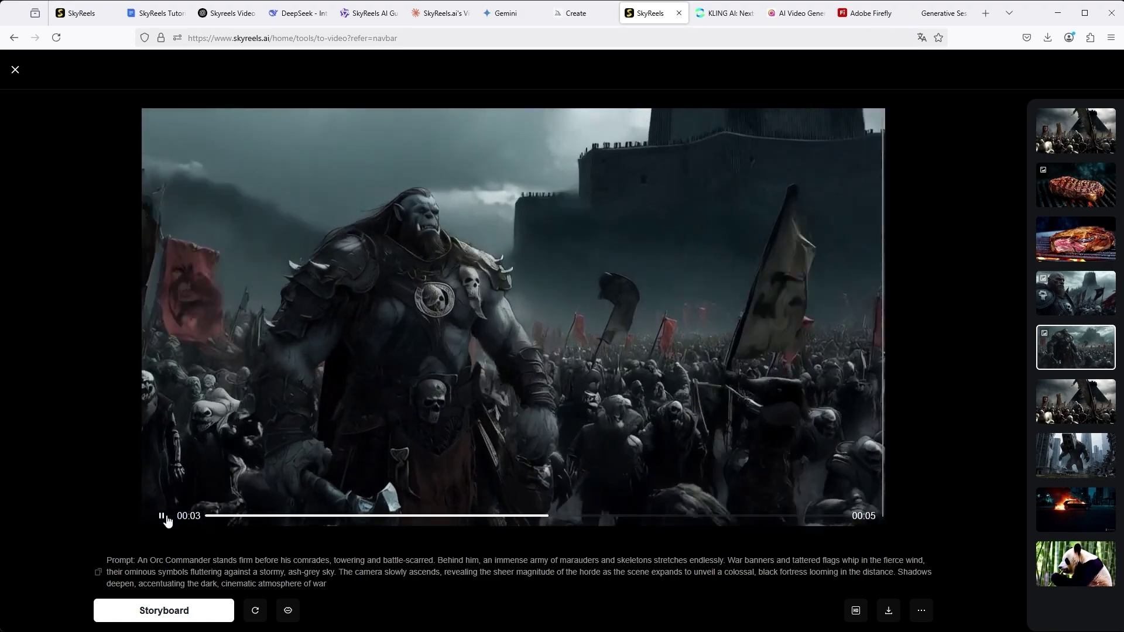
Step: Replay Kling AI's 5-second orc clip, highlight part of its prompt, then switch to Hailuo's 6-second clip
{"action": "key", "text": "ctrl+Tab"}
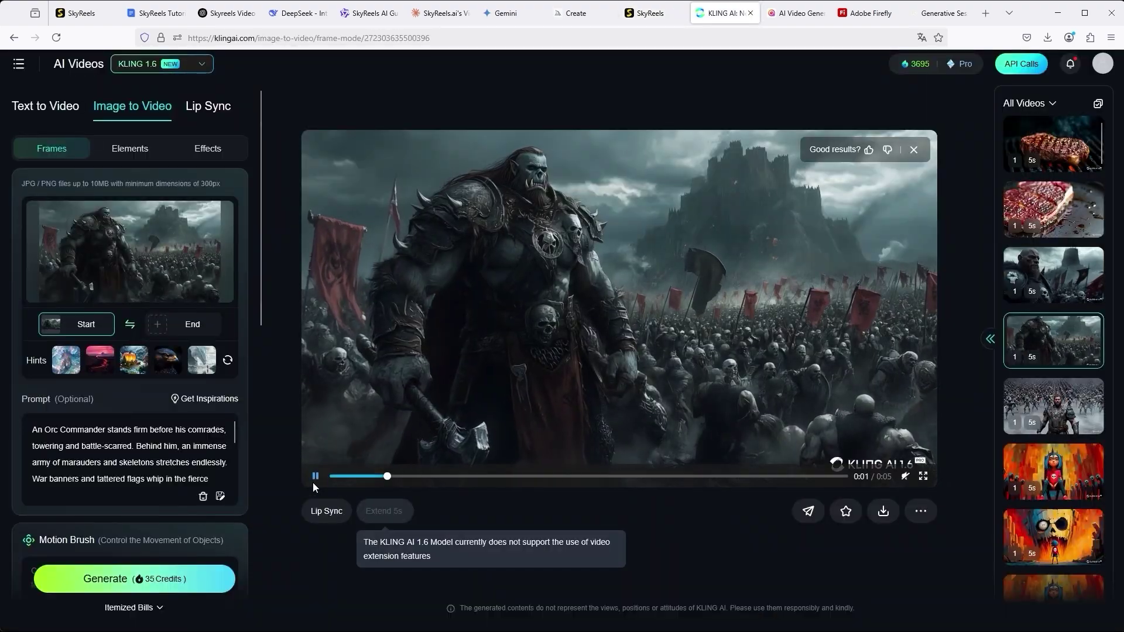
{"action": "left_click_drag", "start_coordinate": [147, 479], "coordinate": [50, 430]}
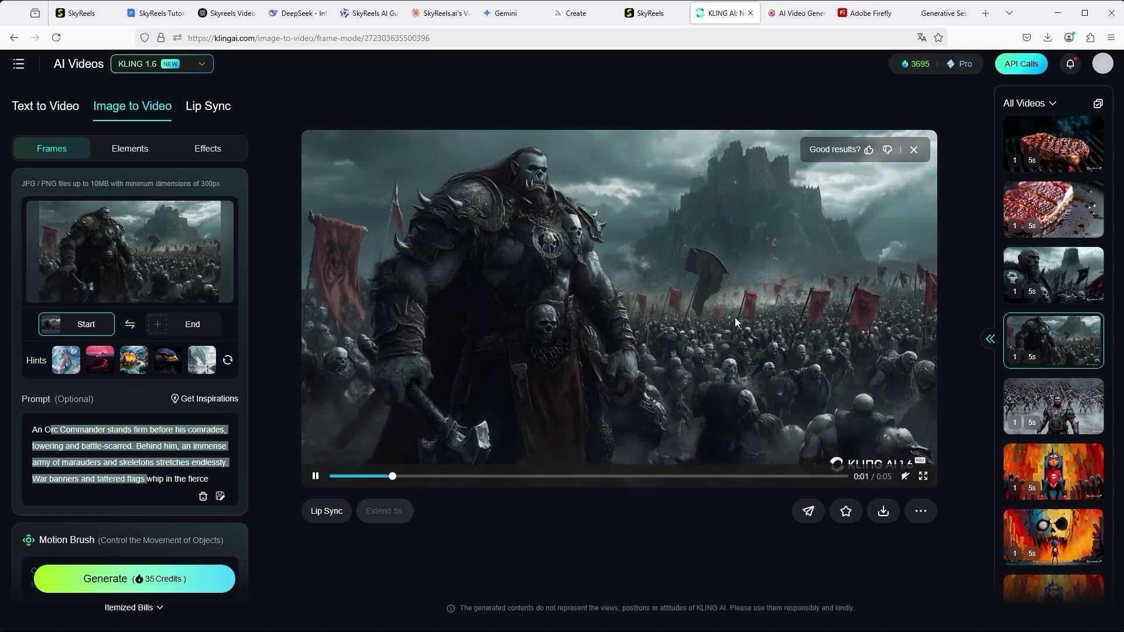
{"action": "key", "text": "ctrl+Tab"}
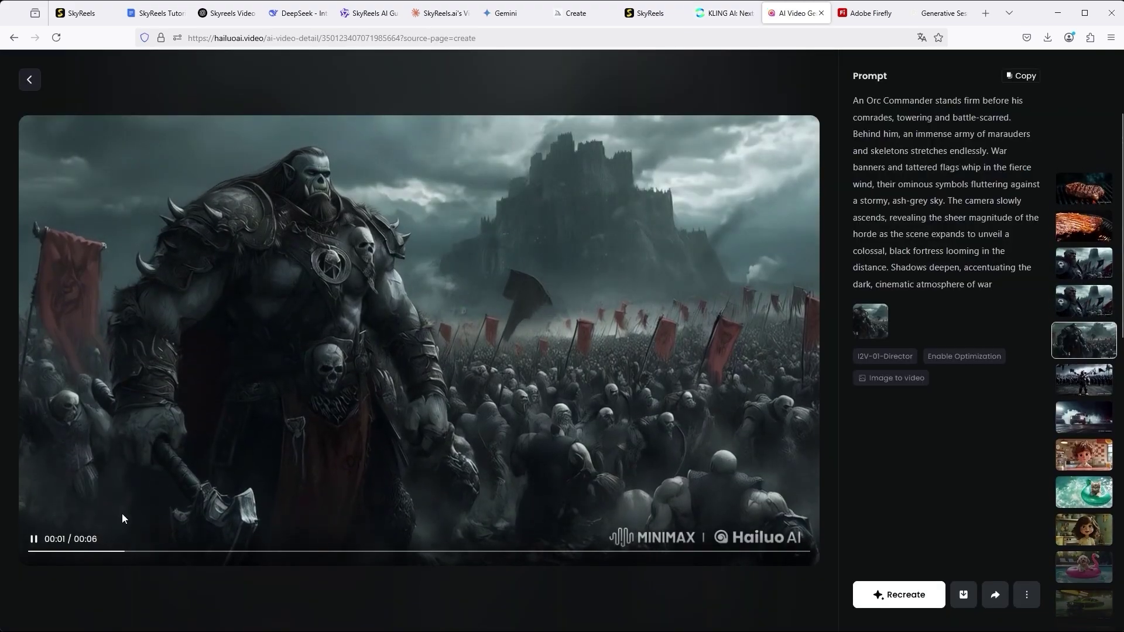
Step: Pause Hailuo's six-second orc commander video at 00:03, resume it, then switch to Adobe Firefly
{"action": "left_click", "coordinate": [34, 540]}
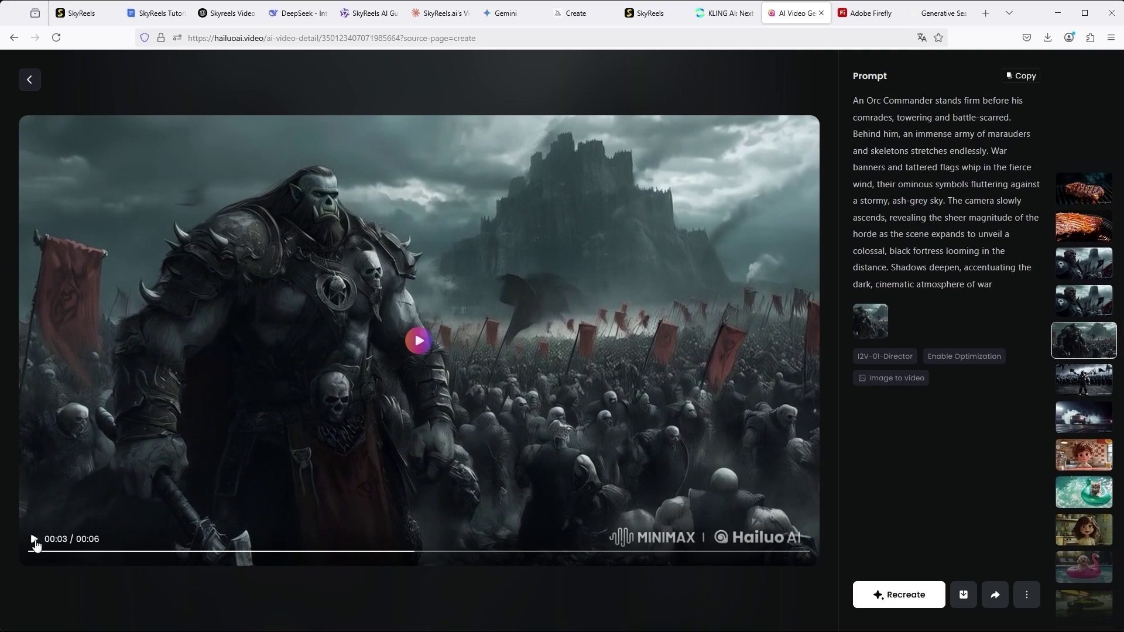
{"action": "left_click", "coordinate": [34, 540]}
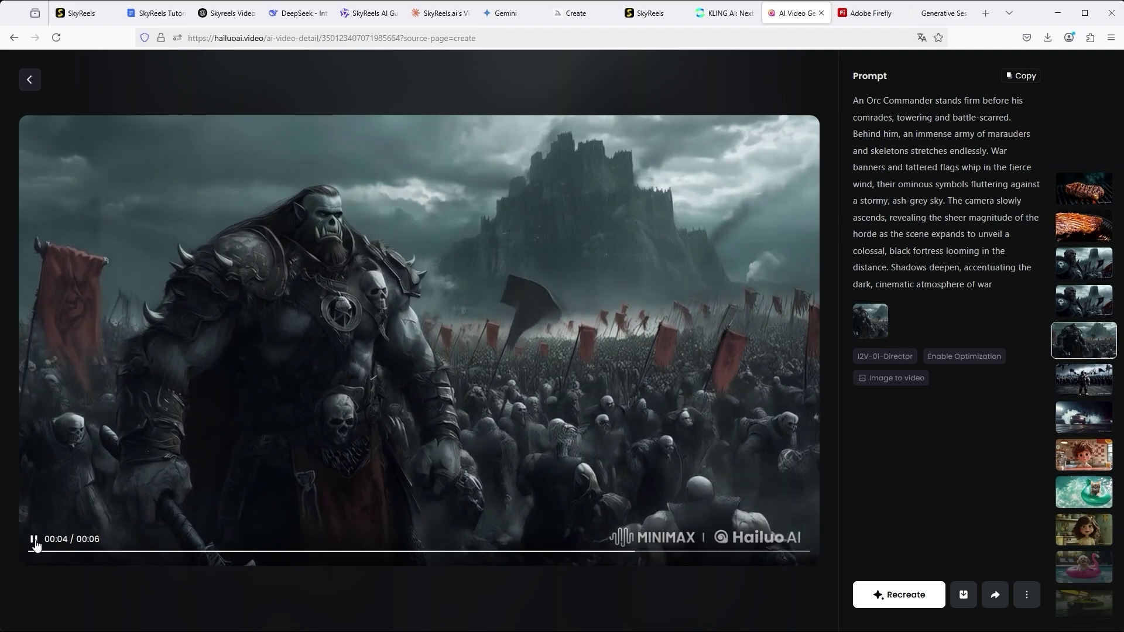
{"action": "key", "text": "ctrl+Tab"}
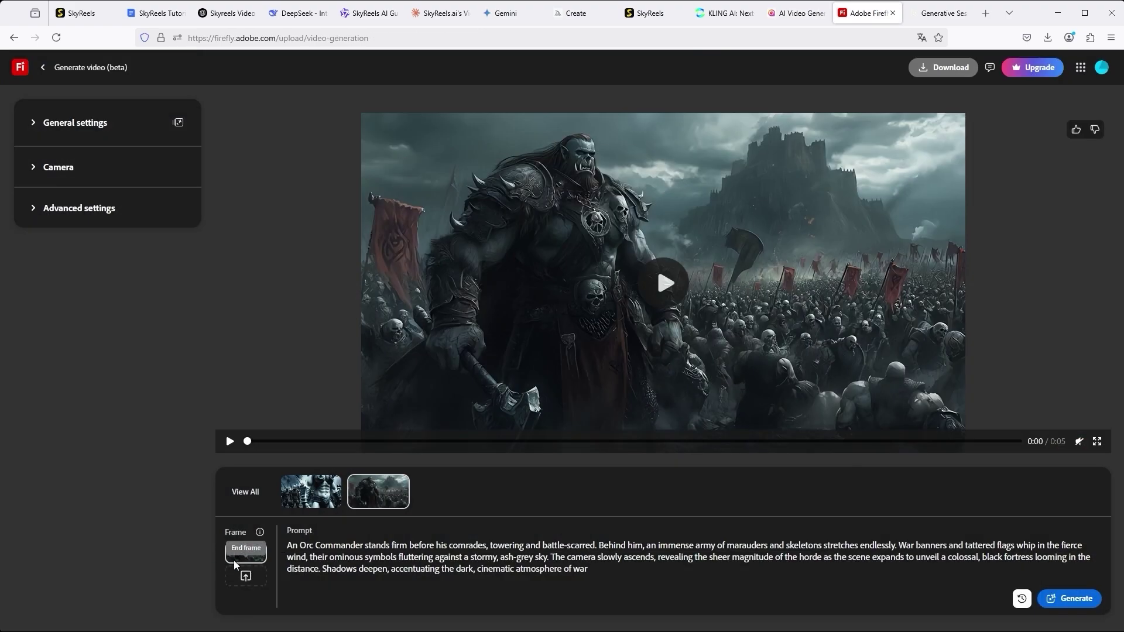
Step: Play Adobe Firefly's orc commander video and replay it twice, then switch to Runway
{"action": "mouse_move", "coordinate": [246, 554]}
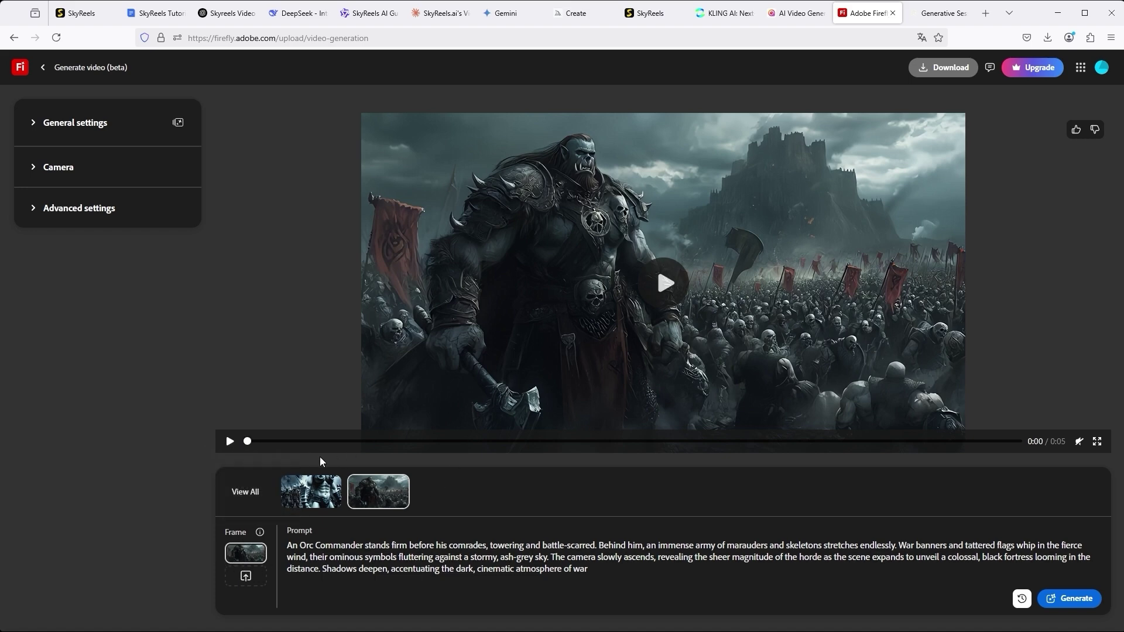
{"action": "left_click", "coordinate": [230, 443]}
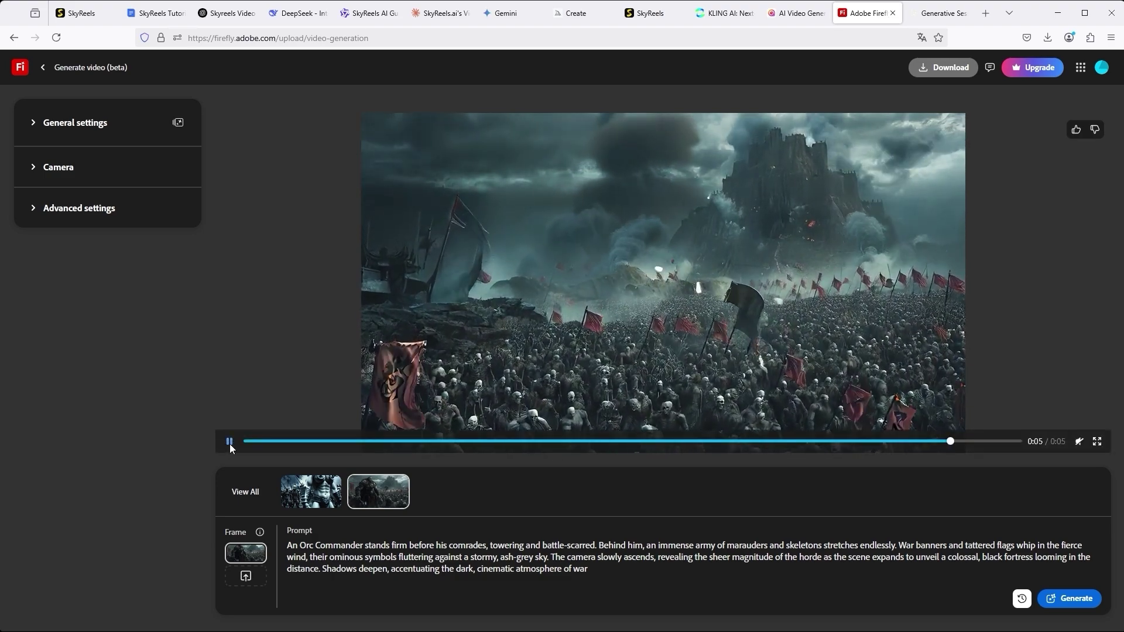
{"action": "left_click", "coordinate": [228, 442]}
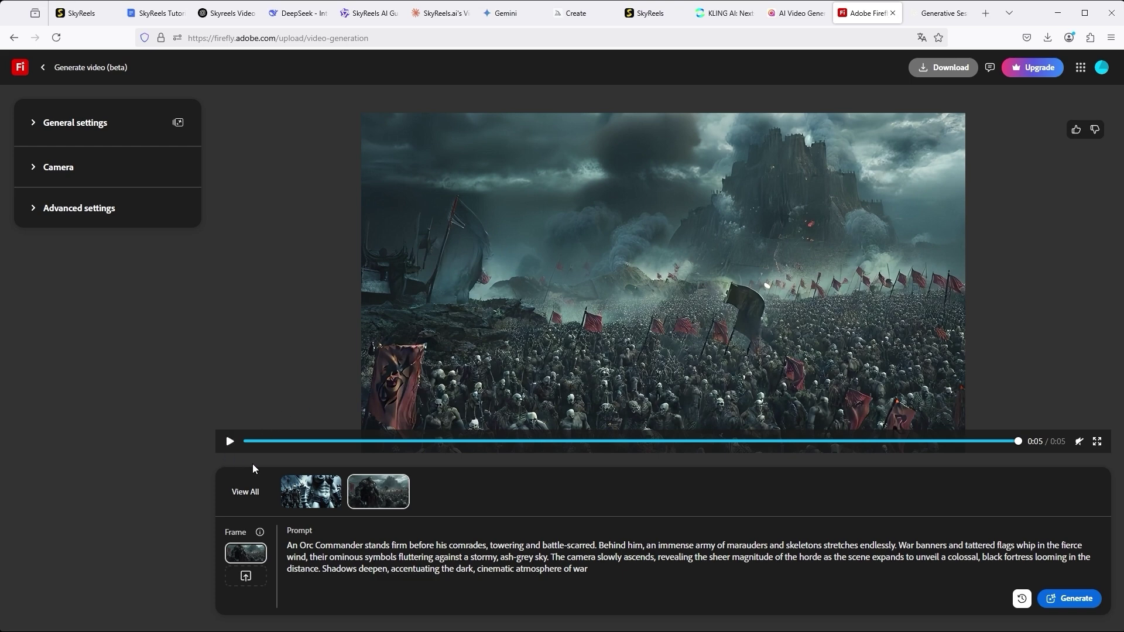
{"action": "left_click", "coordinate": [230, 443]}
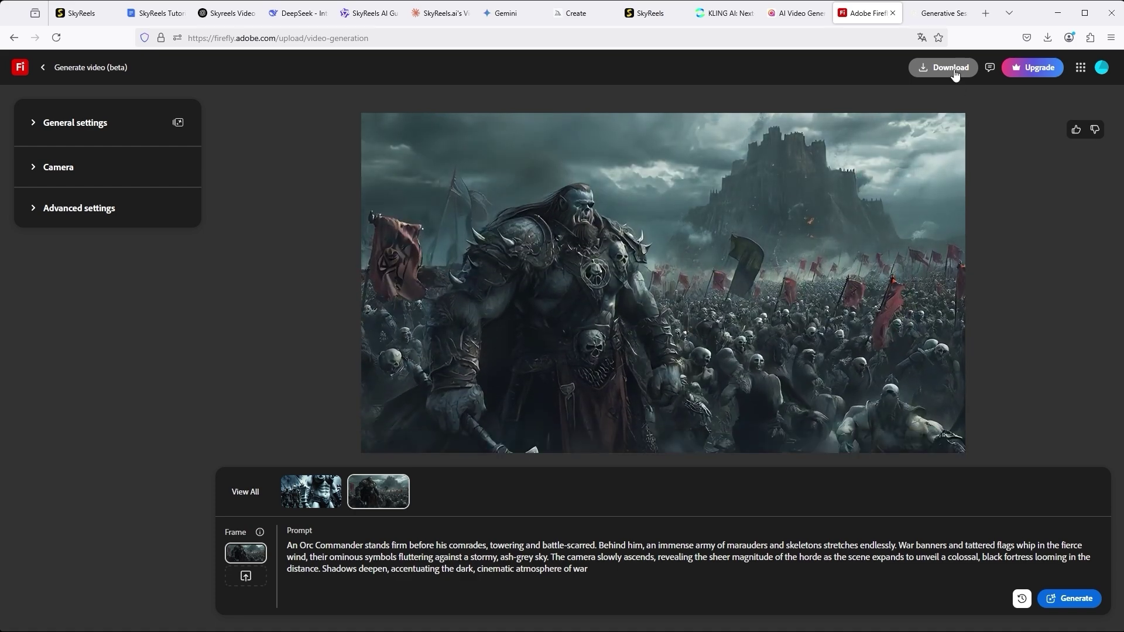
{"action": "left_click", "coordinate": [933, 13]}
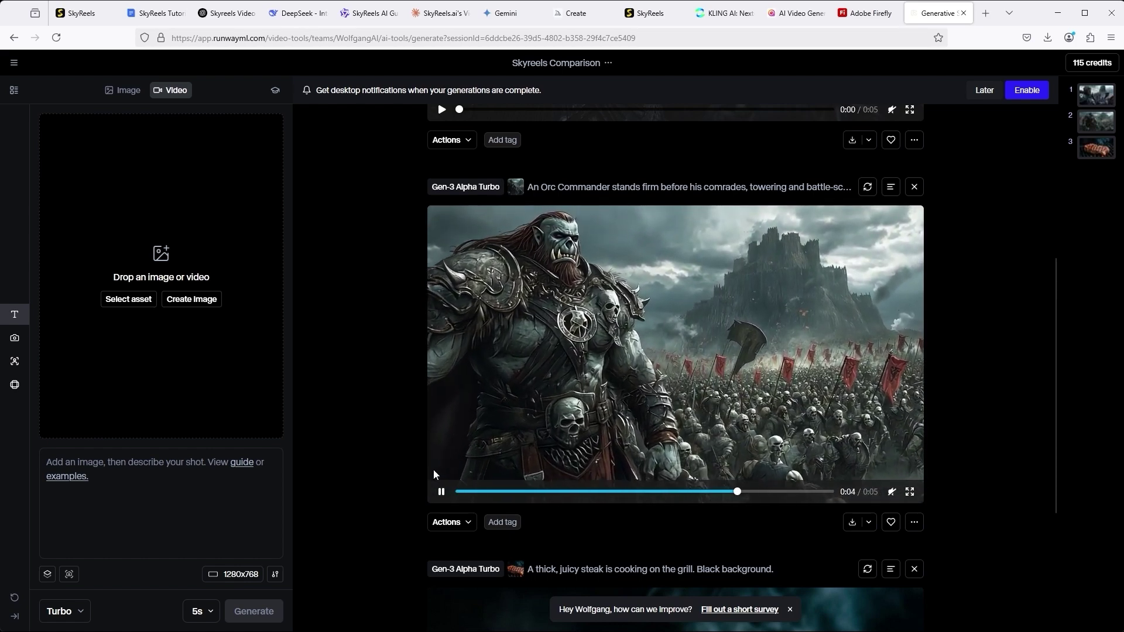
Step: Stop, restart, then pause Runway's Gen-3 Alpha Turbo orc commander video near the start
{"action": "left_click", "coordinate": [442, 492]}
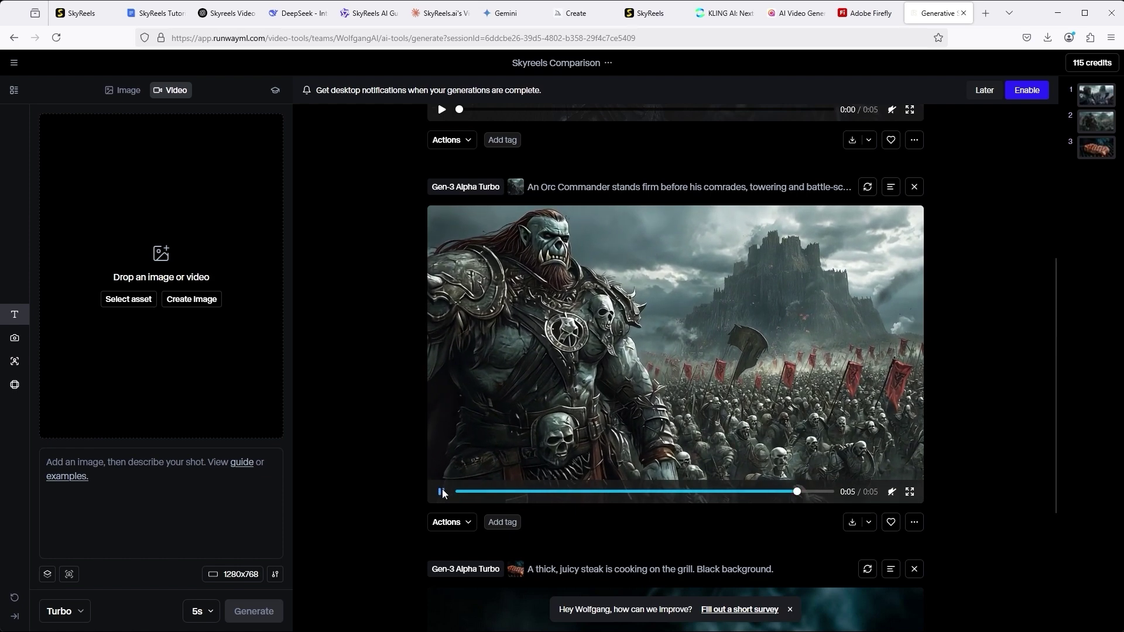
{"action": "left_click", "coordinate": [458, 491]}
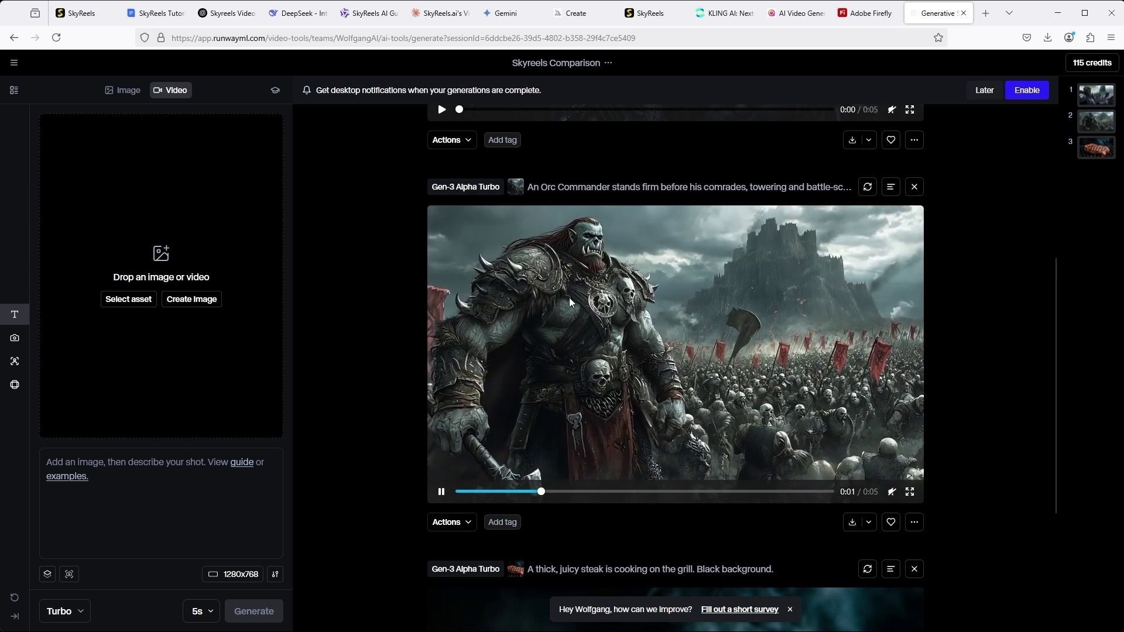
{"action": "left_click", "coordinate": [441, 491]}
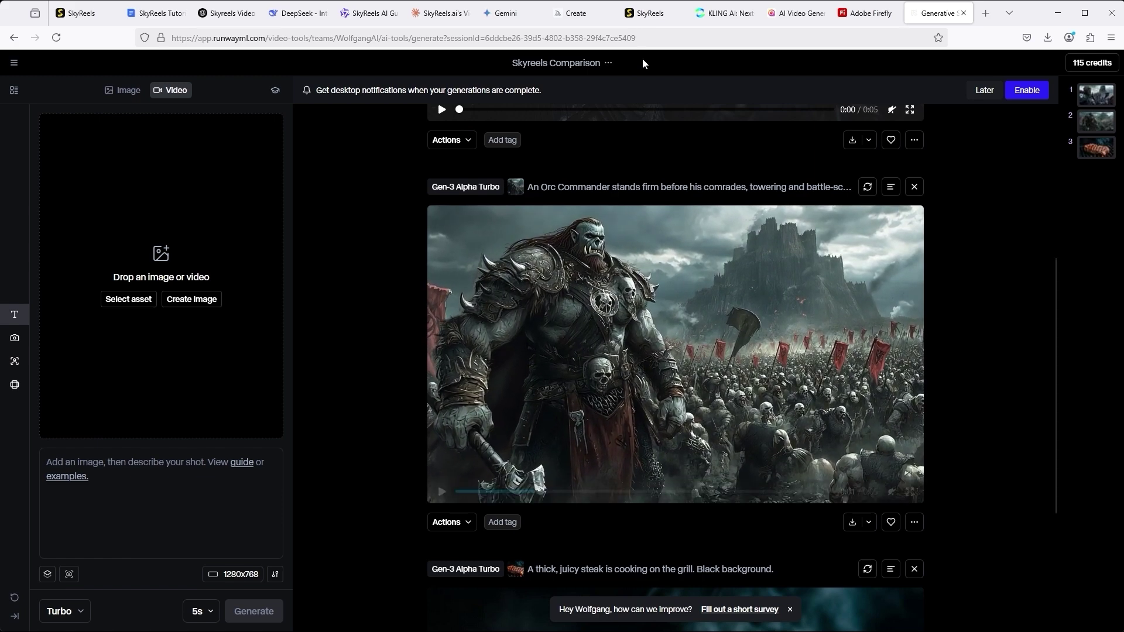
Step: View Midjourney's upscaled bald, bearded Orc Commander still, then return to SkyReels
{"action": "left_click", "coordinate": [577, 13]}
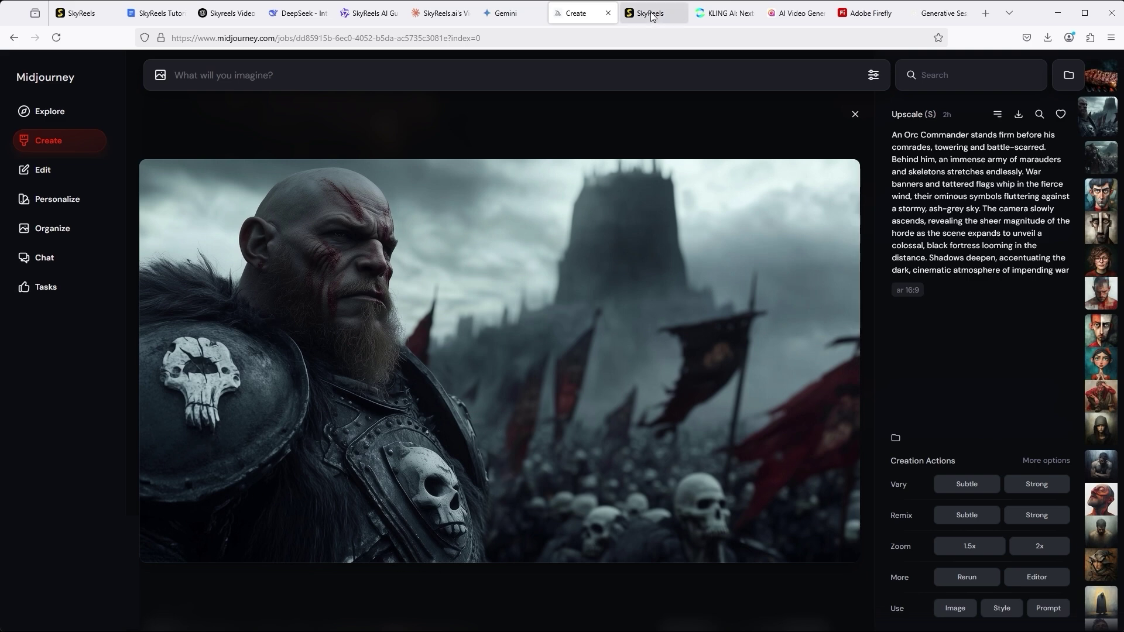
{"action": "left_click", "coordinate": [651, 15]}
Step: Play SkyReels' fourth sidebar clip of the bald warrior, then switch to Kling AI
{"action": "left_click", "coordinate": [1080, 299]}
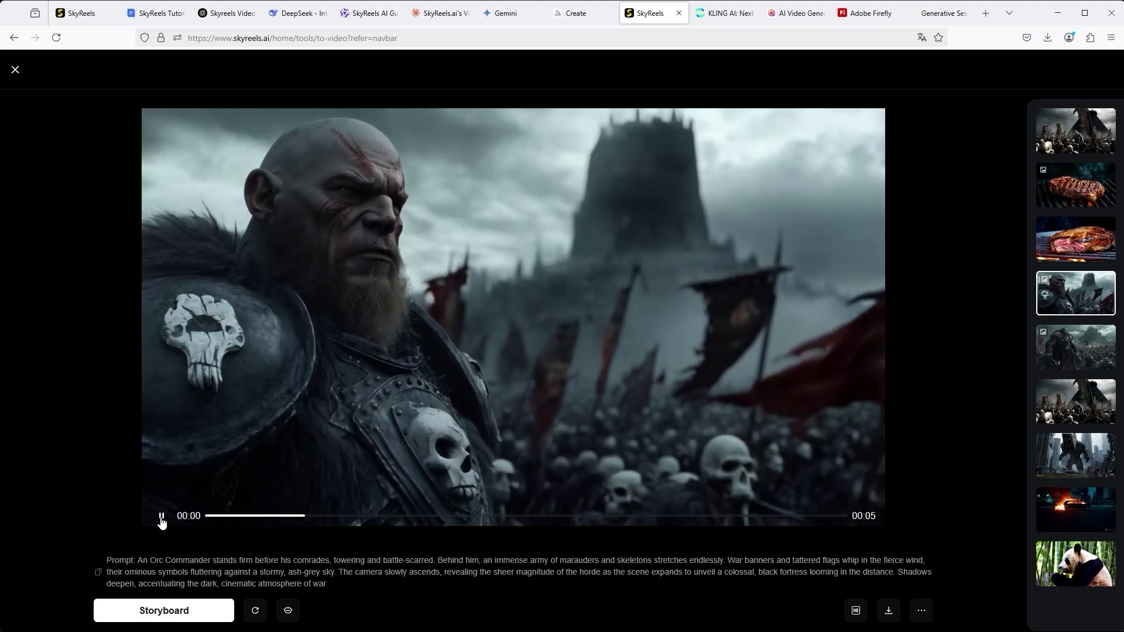
{"action": "key", "text": "ctrl+Tab"}
Step: Watch Kling AI's bald warrior orc commander clip, then switch to Hailuo AI
{"action": "left_click", "coordinate": [1000, 299]}
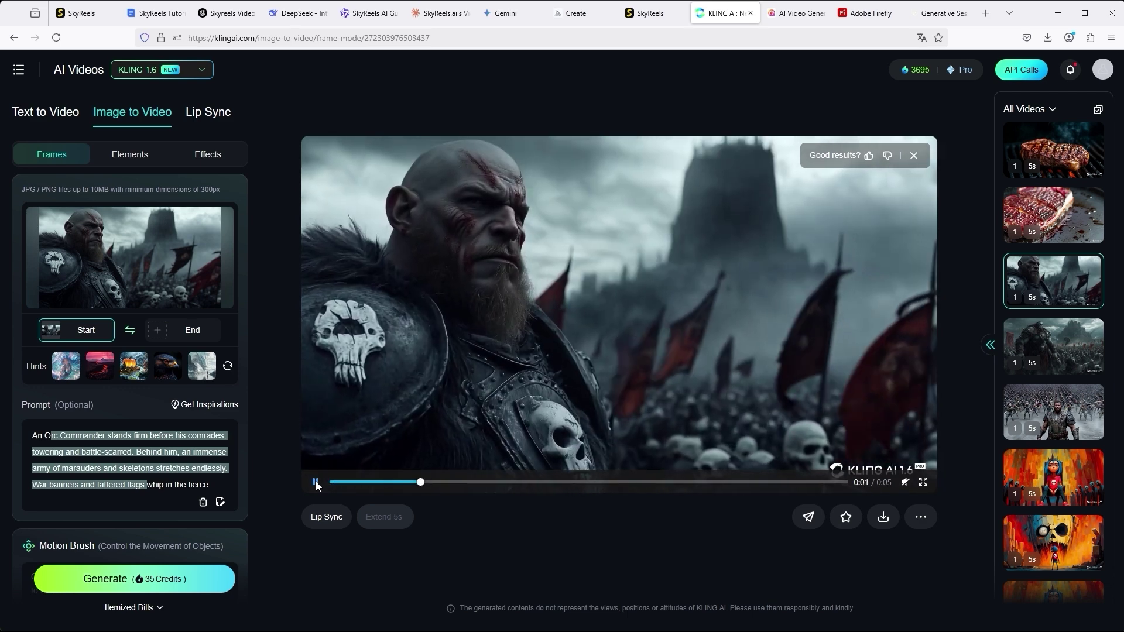
{"action": "key", "text": "ctrl+Tab"}
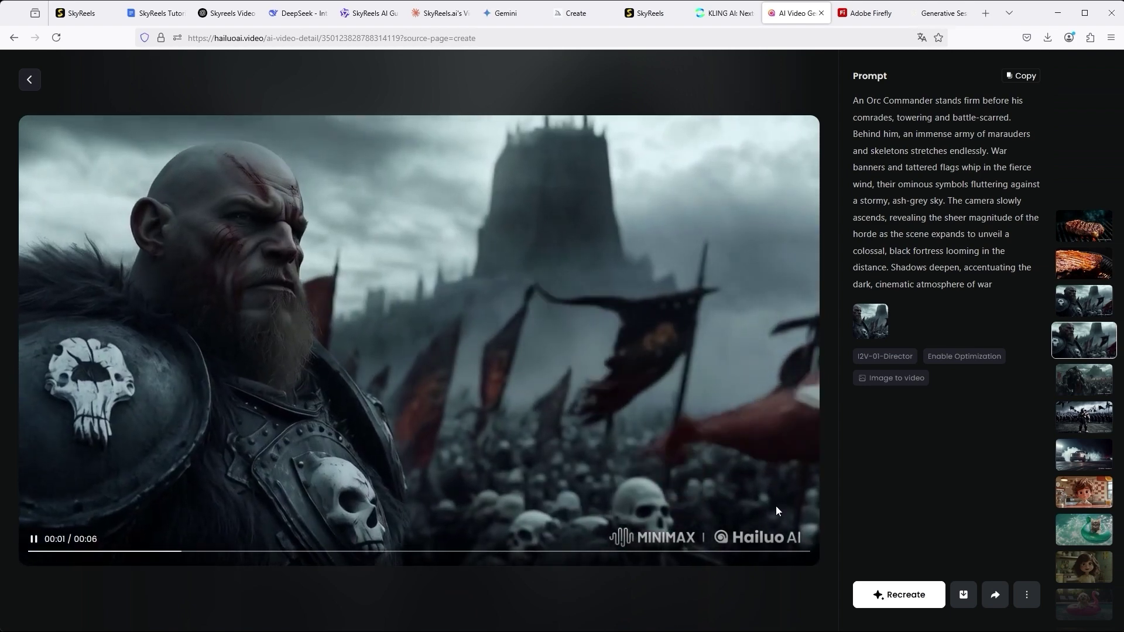
Step: Open Hailuo's other bald warrior clip, highlight its grilled steak prompt, and replay it from 0:00
{"action": "left_click", "coordinate": [1085, 305]}
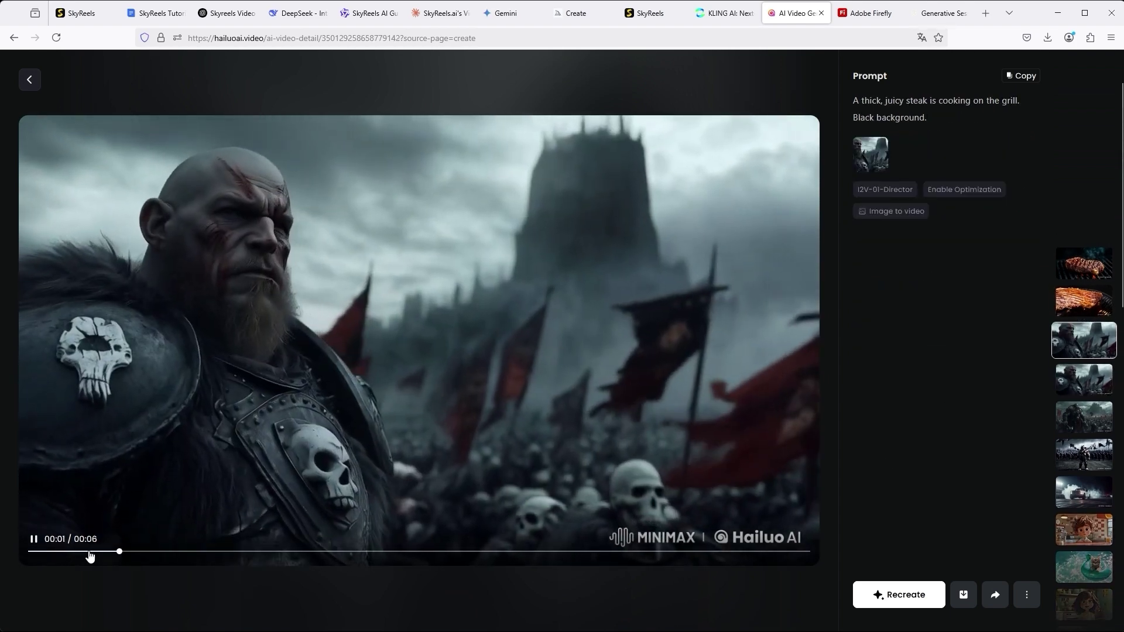
{"action": "left_click", "coordinate": [34, 539]}
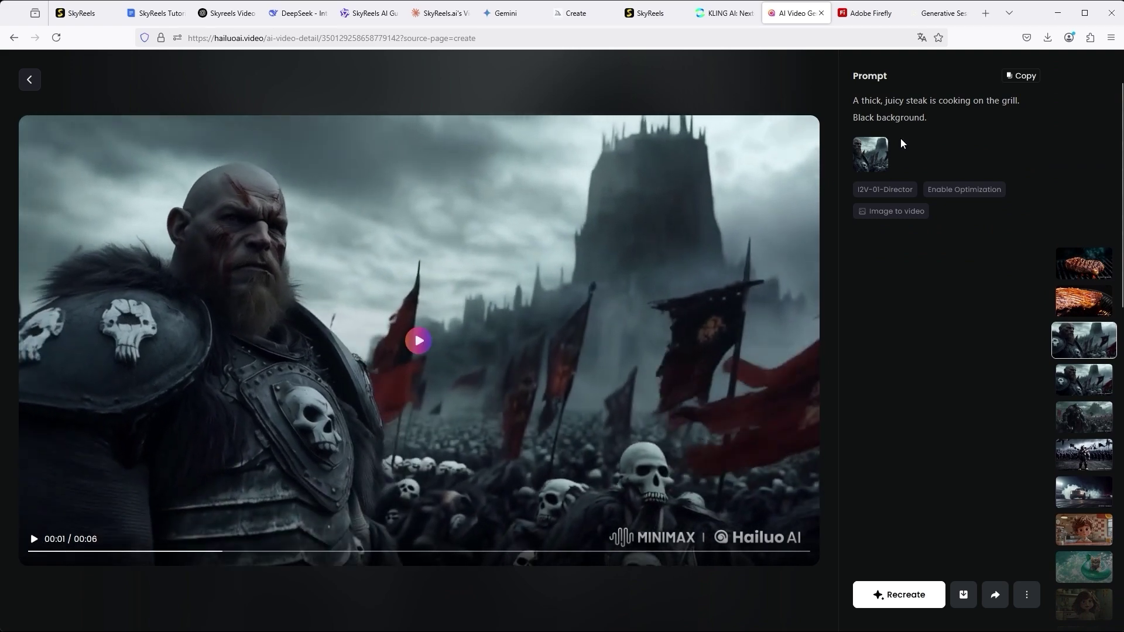
{"action": "left_click_drag", "start_coordinate": [944, 121], "coordinate": [885, 110]}
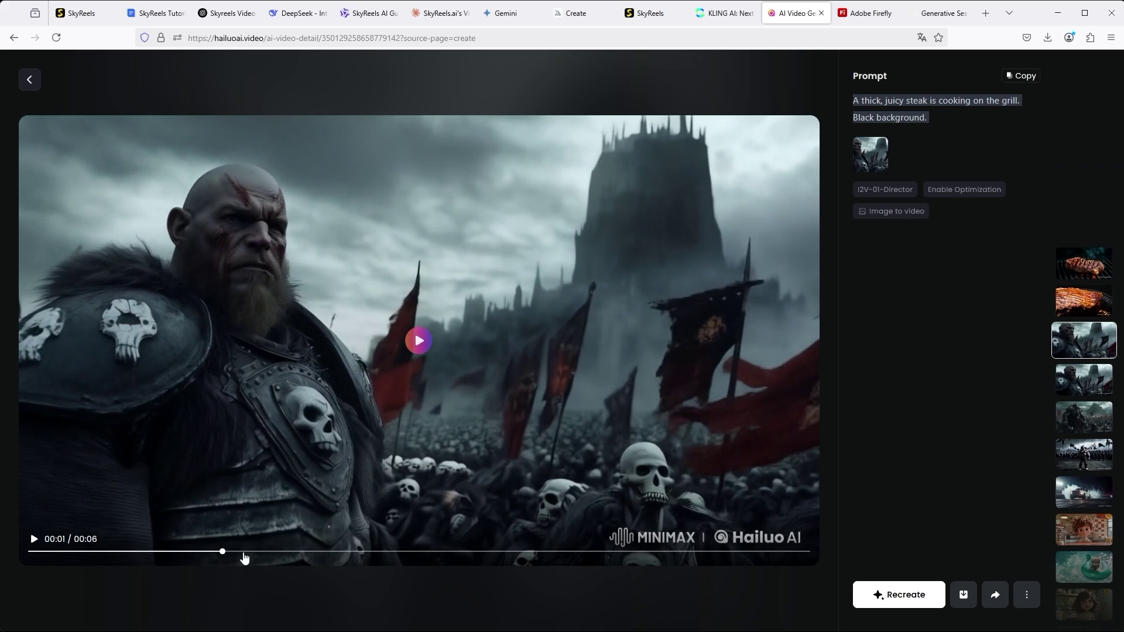
{"action": "left_click_drag", "start_coordinate": [224, 555], "coordinate": [28, 558]}
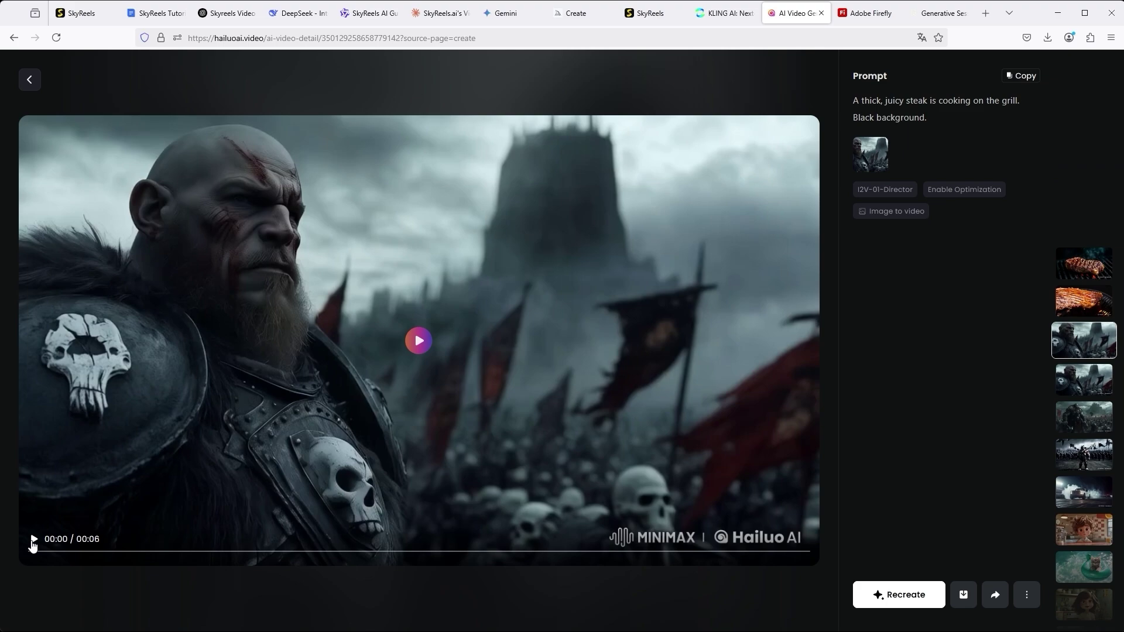
{"action": "left_click", "coordinate": [33, 541]}
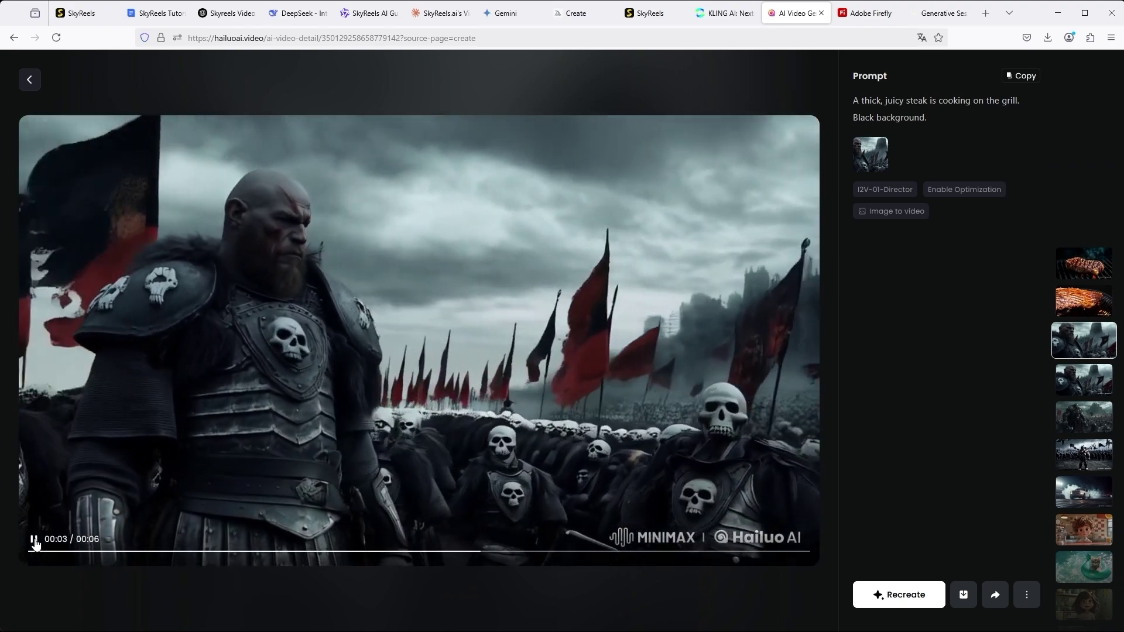
{"action": "left_click", "coordinate": [210, 349]}
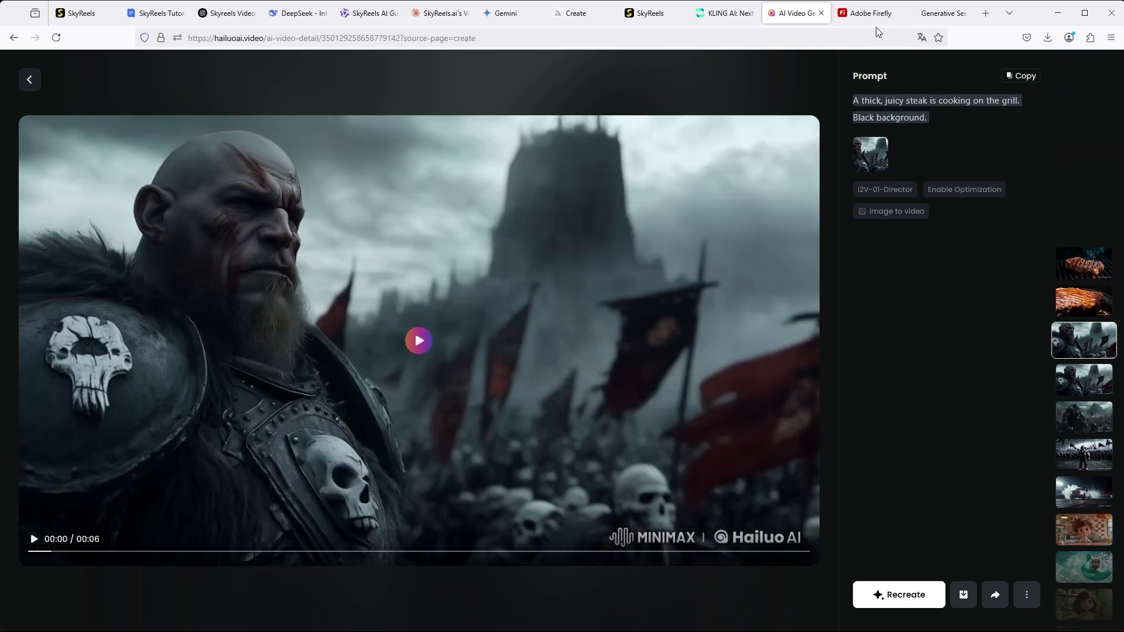
Step: Play Runway's Gen-3 Alpha Turbo bald Orc Commander clip, then return to SkyReels Video Creation
{"action": "left_click", "coordinate": [942, 16]}
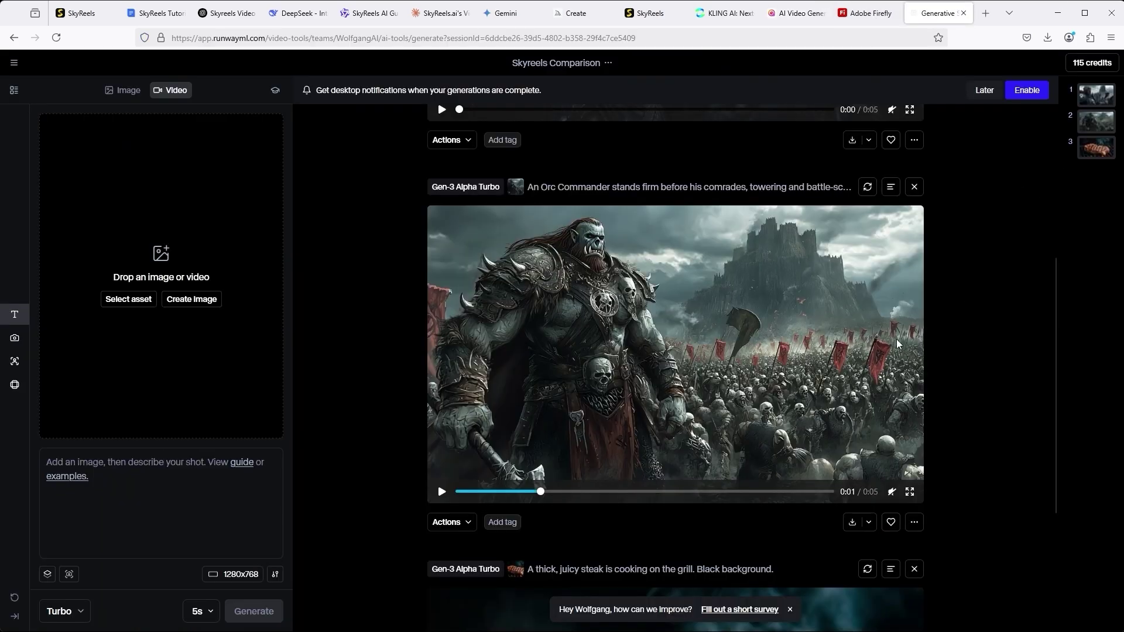
{"action": "scroll", "coordinate": [896, 347], "scroll_direction": "up", "scroll_amount": 5}
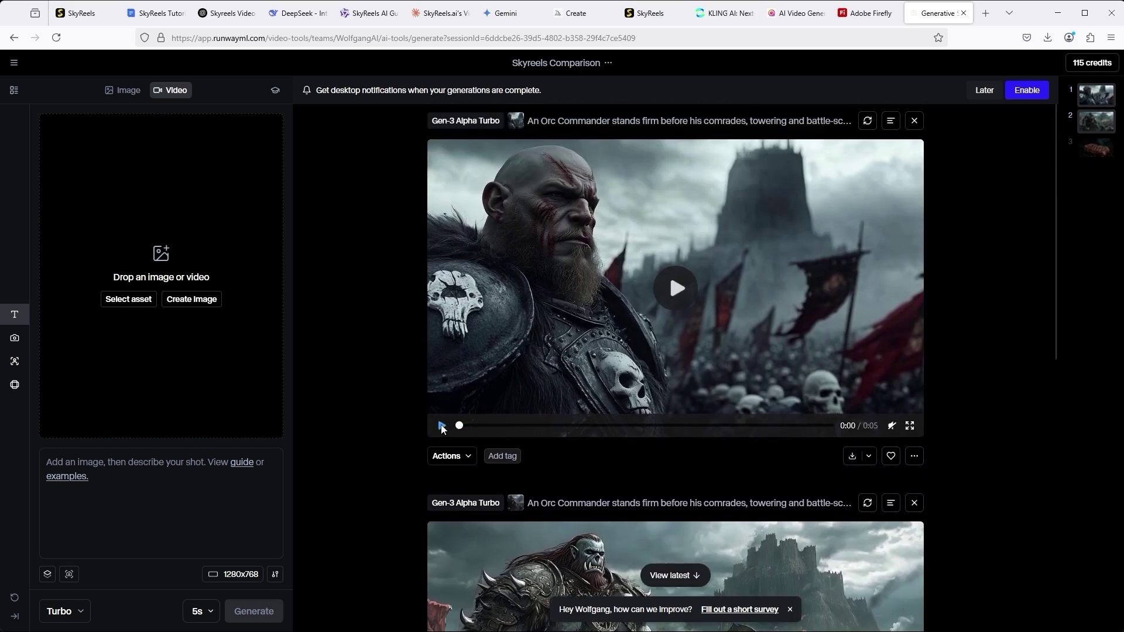
{"action": "left_click", "coordinate": [442, 426]}
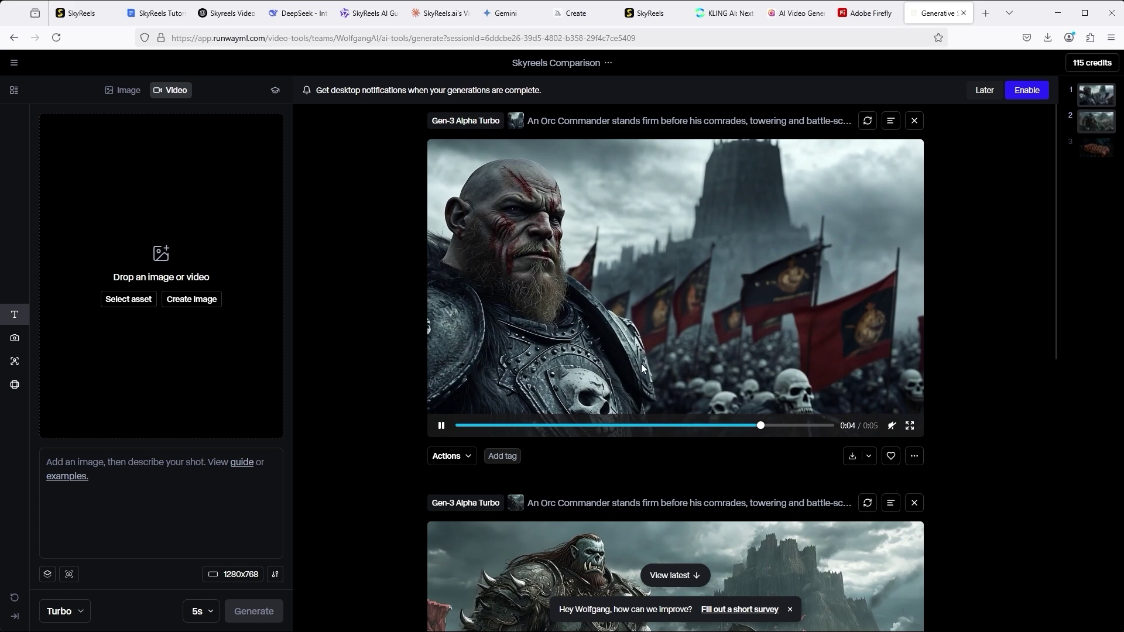
{"action": "left_click", "coordinate": [647, 13]}
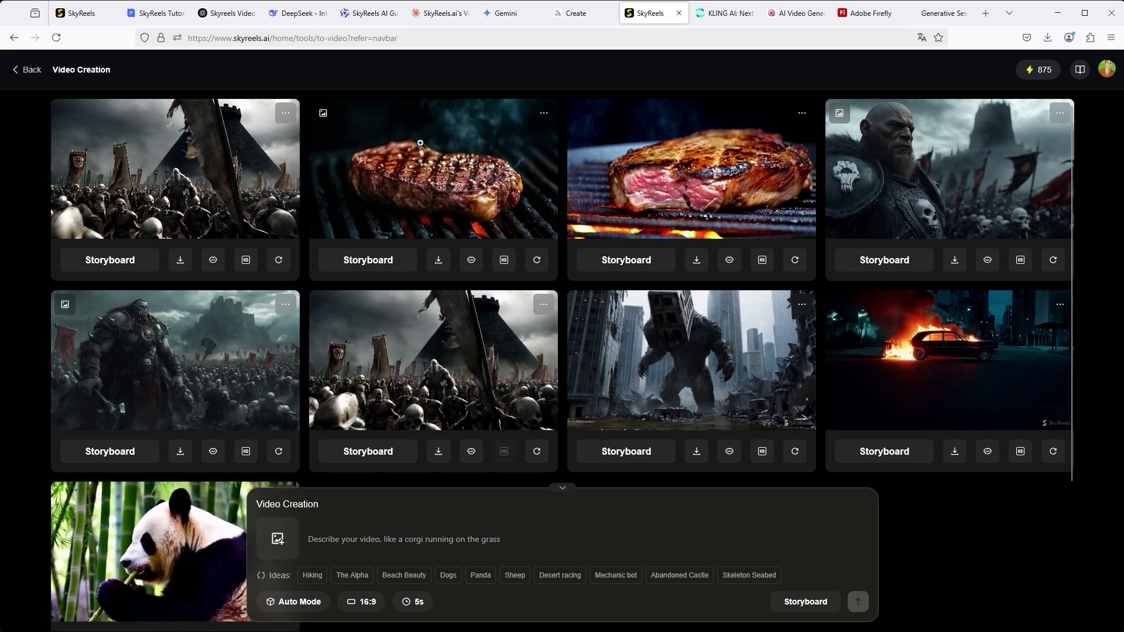
Step: Refresh the Ideas list to suggest Flame Queen, Elf Fight, Water Monster and Teddy's Adventure
{"action": "left_click", "coordinate": [261, 576]}
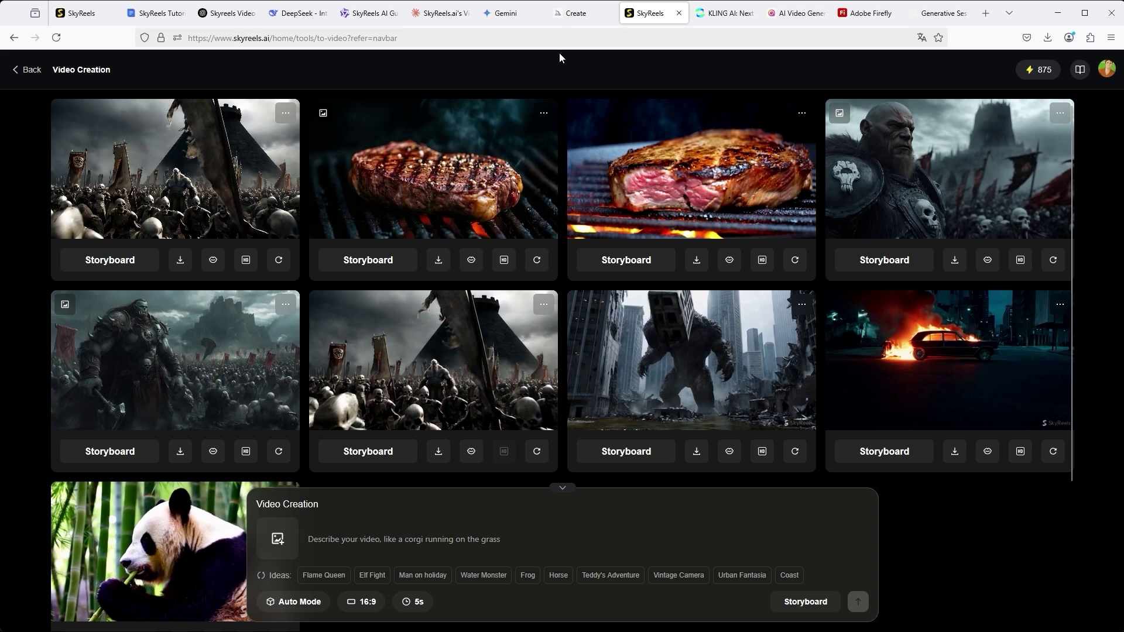
Step: Check Midjourney's upscaled grilled-steak still and its prompt, then return to SkyReels Video Creation
{"action": "left_click", "coordinate": [573, 12]}
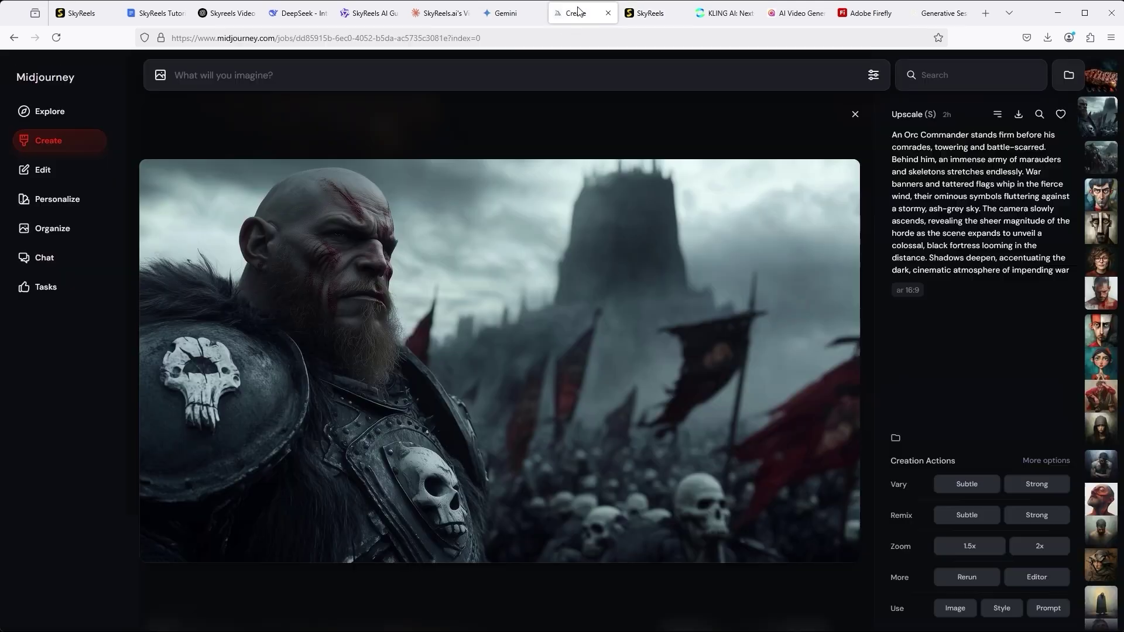
{"action": "scroll", "coordinate": [1037, 256], "scroll_direction": "up", "scroll_amount": 1}
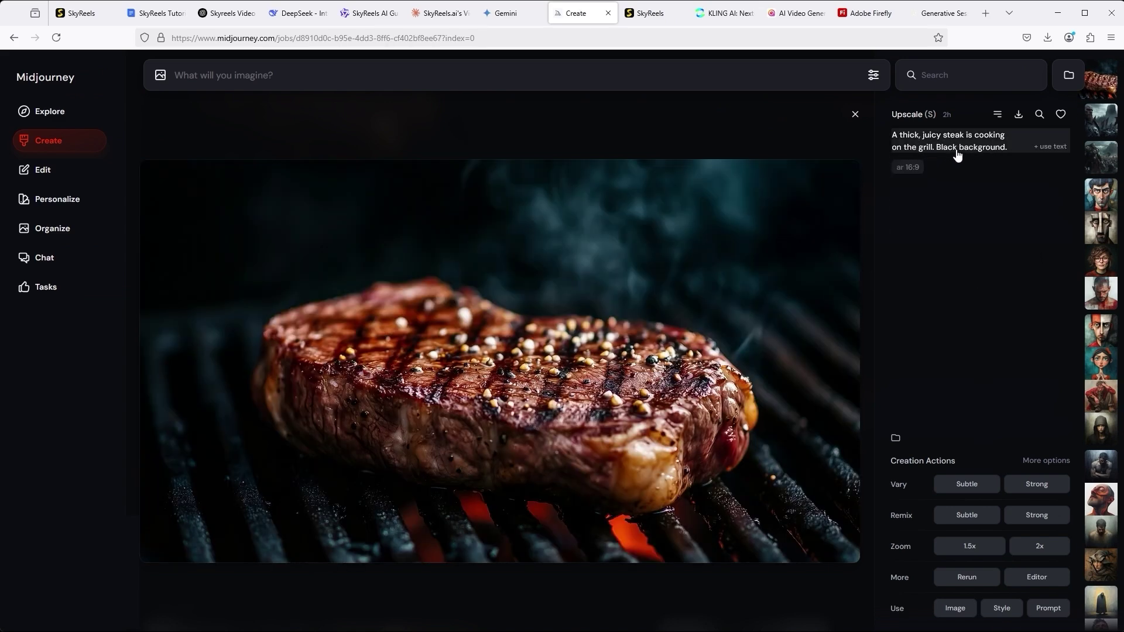
{"action": "left_click", "coordinate": [650, 13]}
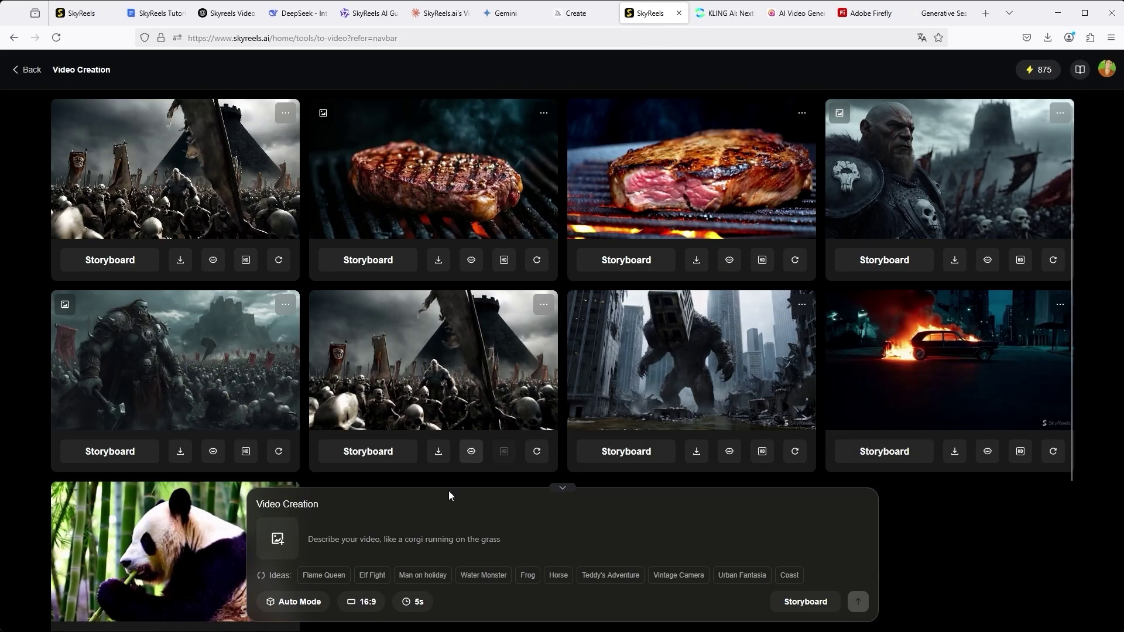
Step: Open the sliced grilled-steak clip in SkyReels' full player and play the 5-second video
{"action": "left_click", "coordinate": [700, 168]}
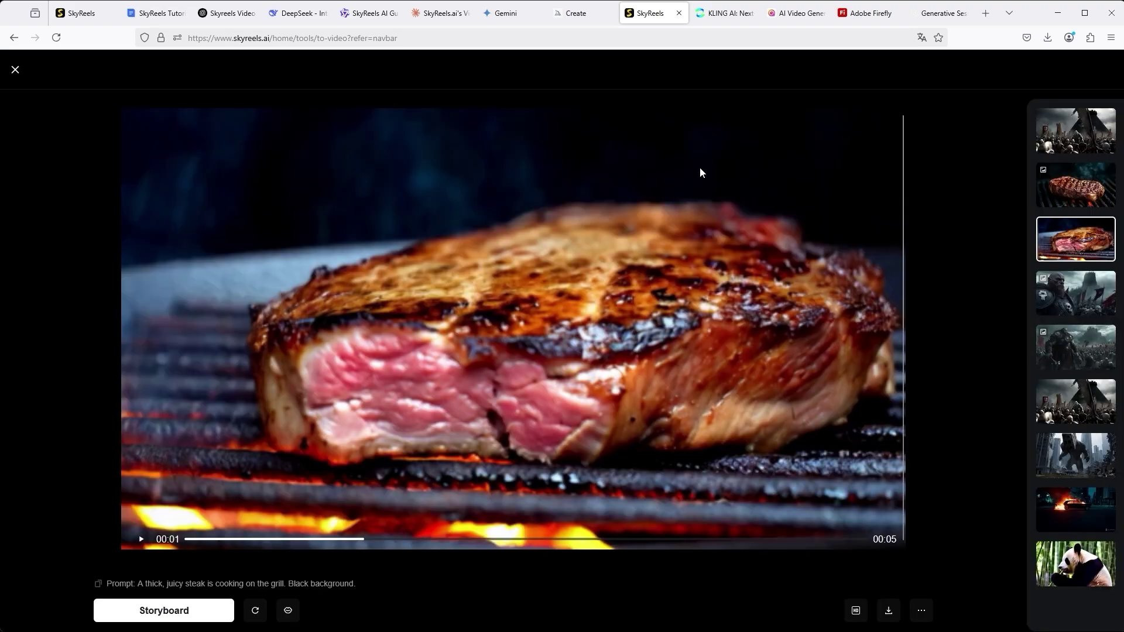
{"action": "left_click", "coordinate": [141, 539]}
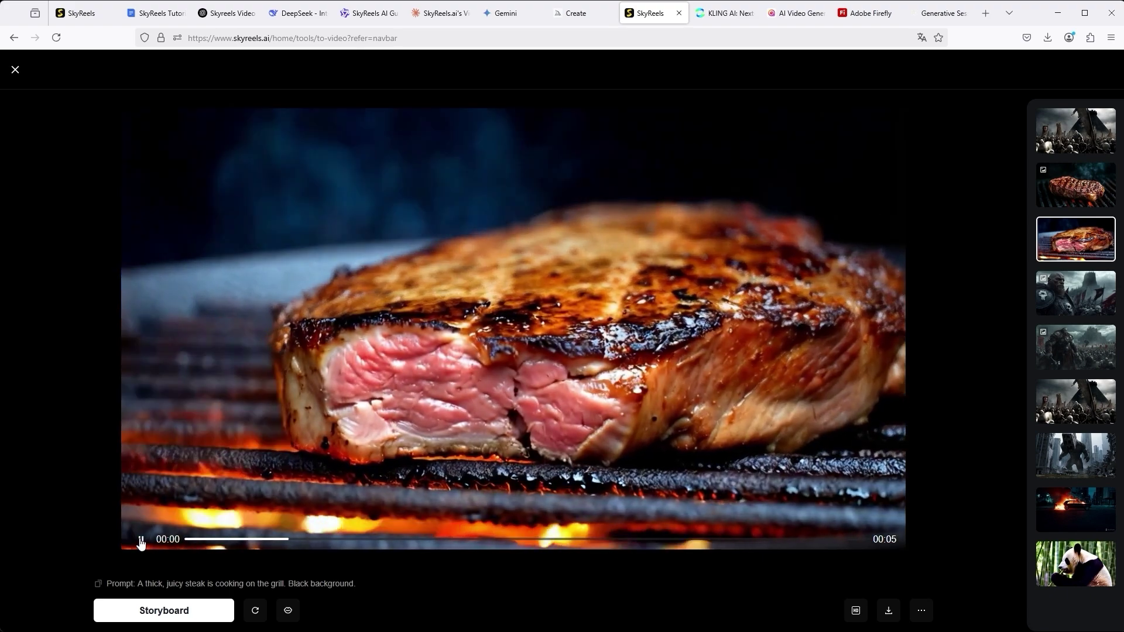
Step: Play Kling AI's juicy-steak text-to-video result, then play Hailuo AI's 6-second steak clip
{"action": "left_click", "coordinate": [730, 15]}
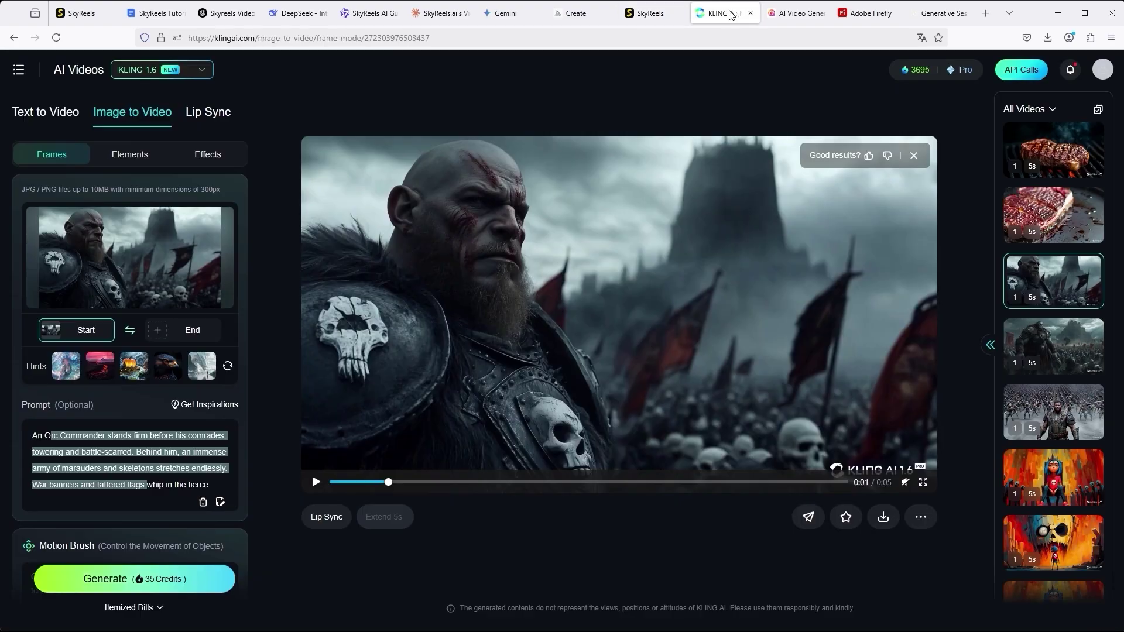
{"action": "left_click", "coordinate": [1049, 222]}
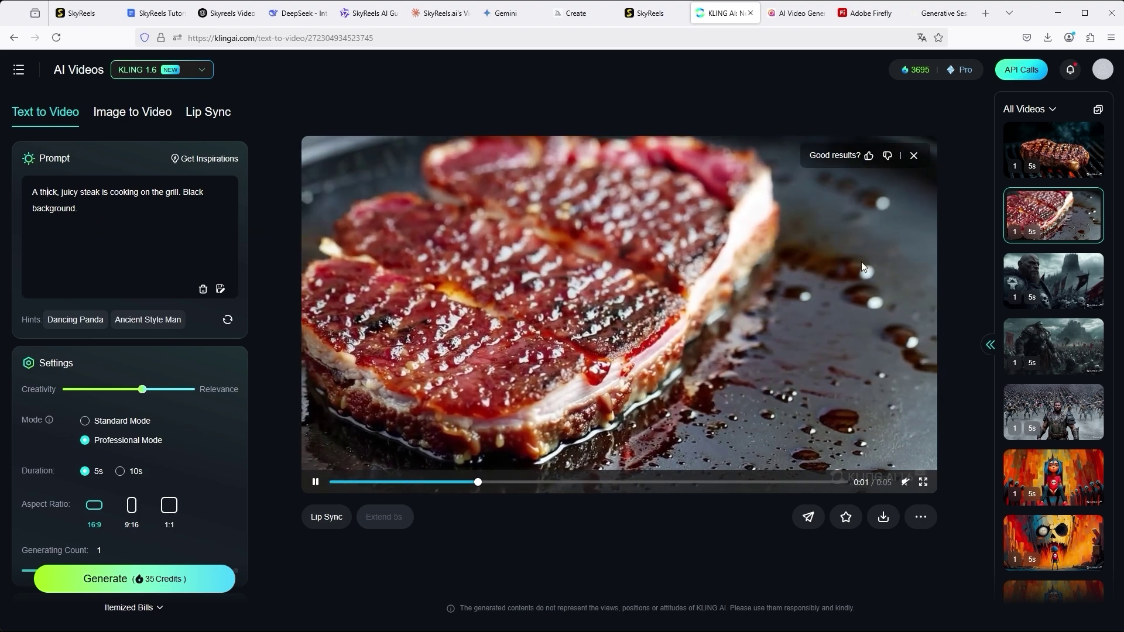
{"action": "key", "text": "ctrl+Tab"}
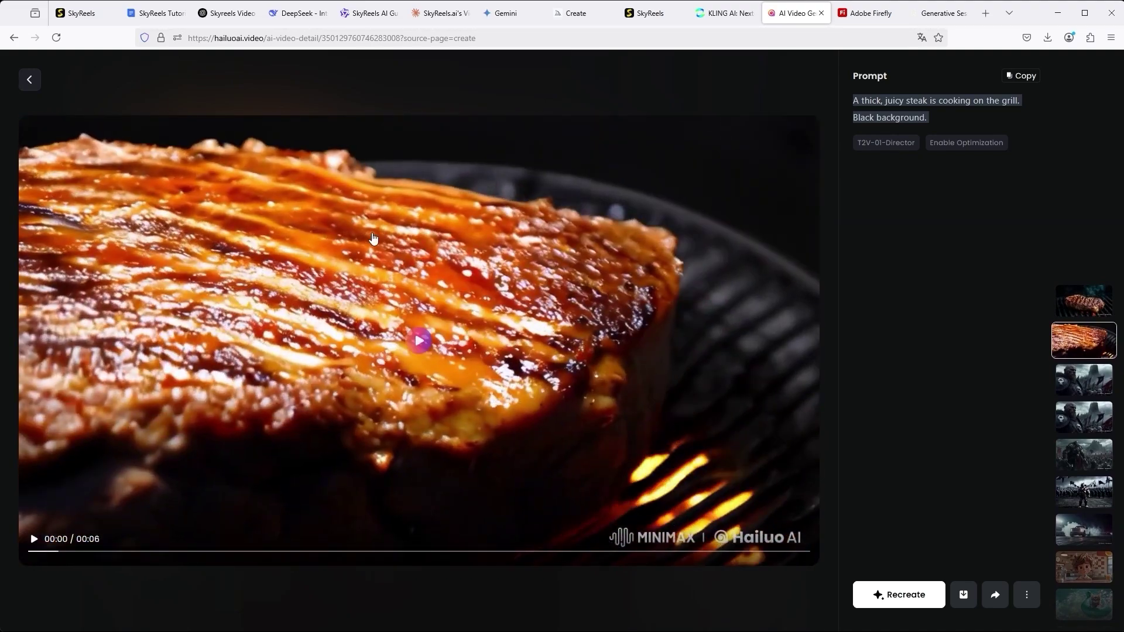
{"action": "left_click", "coordinate": [32, 540]}
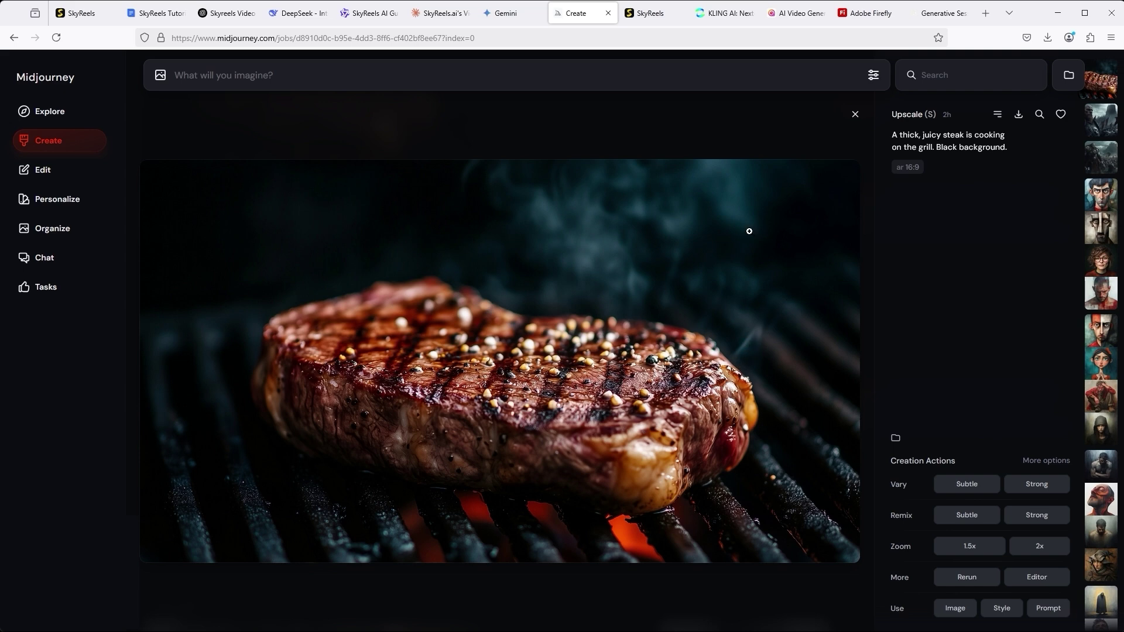
Step: Back in SkyReels, play the second 5-second clip of the whole peppered steak searing
{"action": "left_click", "coordinate": [651, 14]}
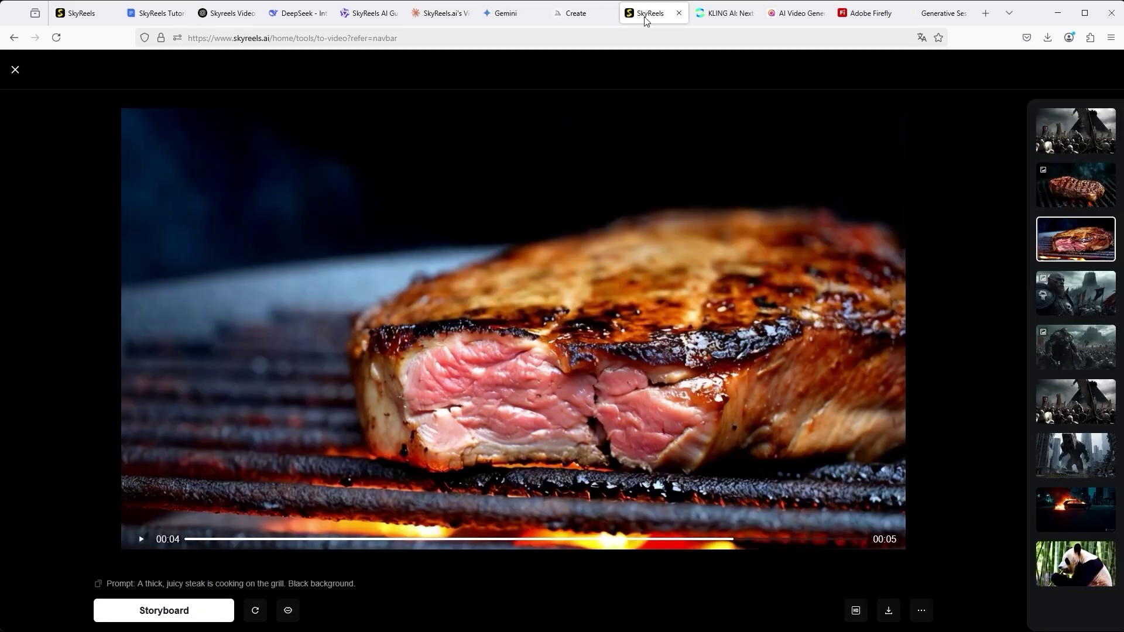
{"action": "left_click", "coordinate": [1074, 187]}
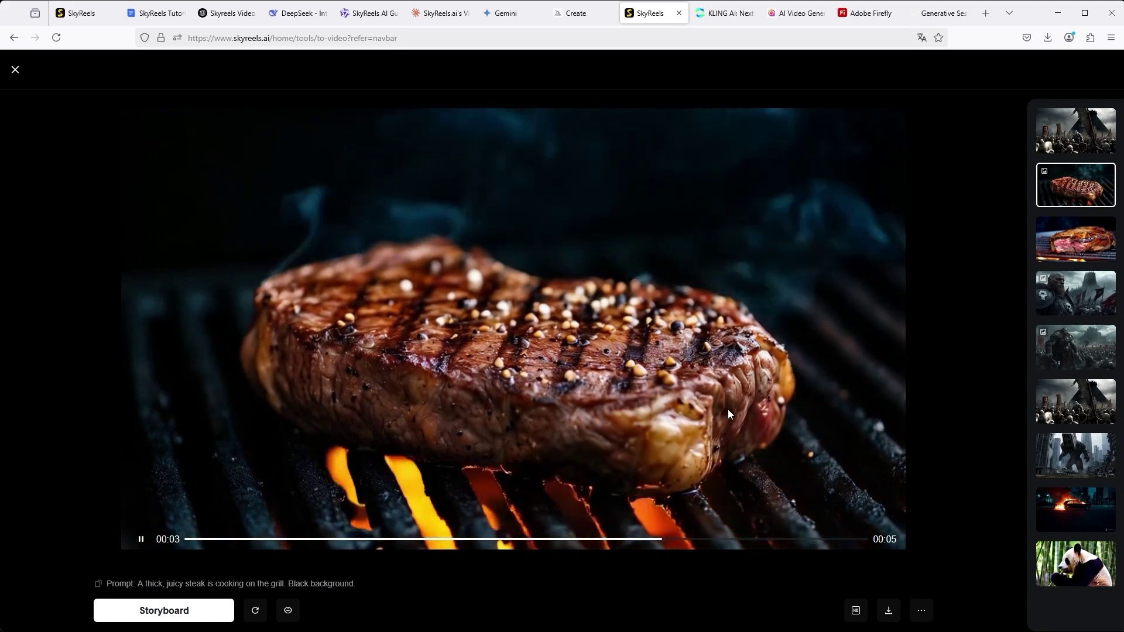
Step: Play Kling AI's image-to-video peppered steak result, then bring up Hailuo AI's steak clip
{"action": "left_click", "coordinate": [721, 14]}
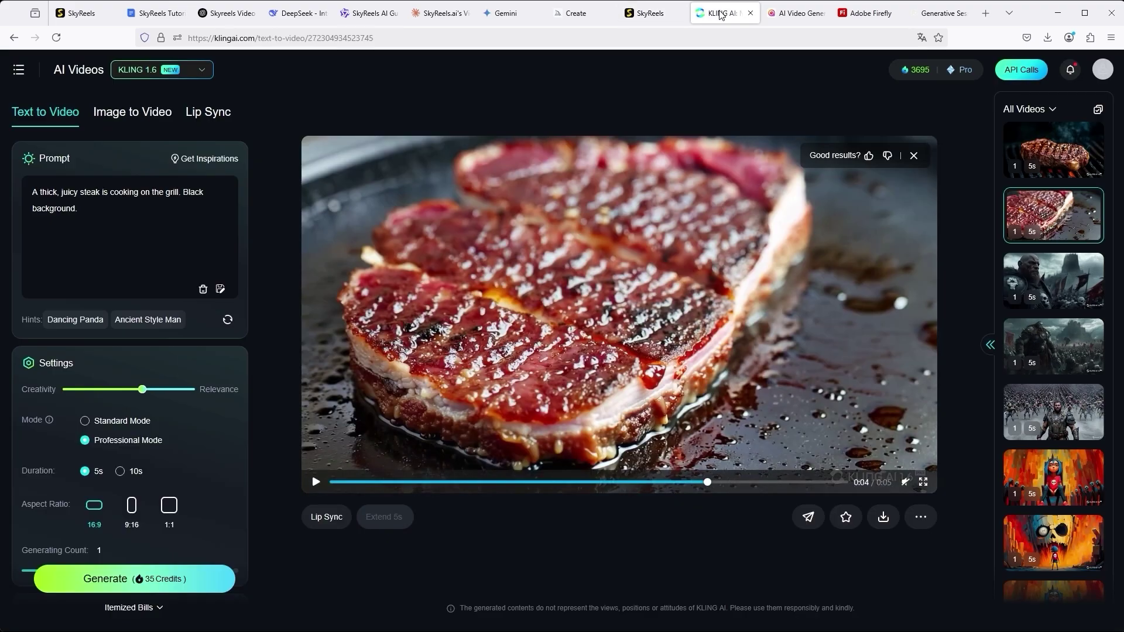
{"action": "left_click", "coordinate": [1056, 163]}
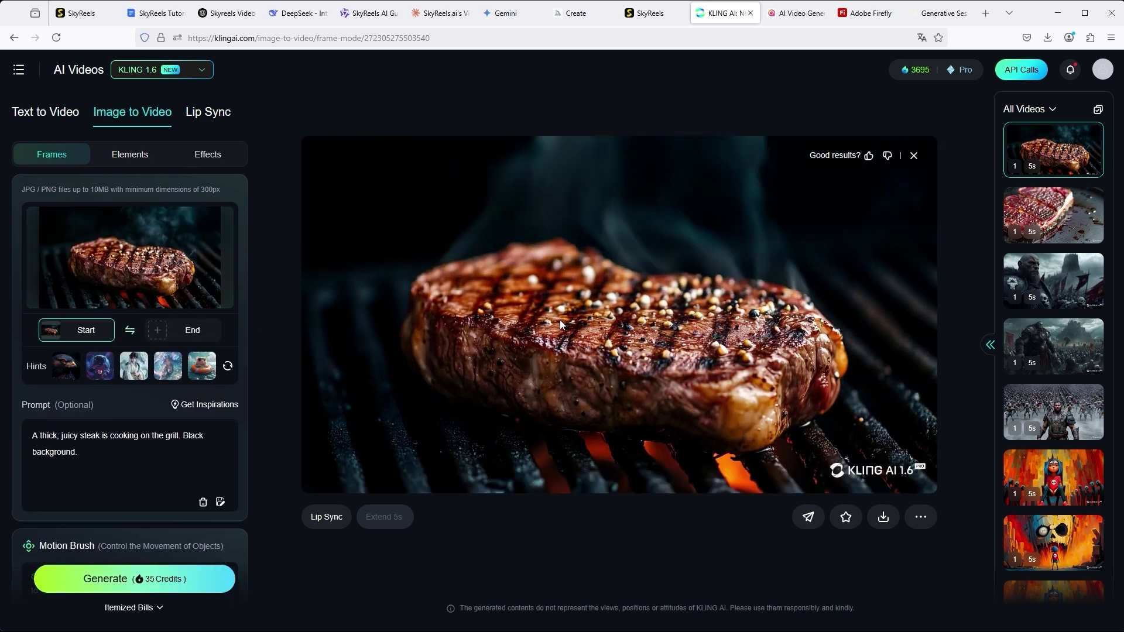
{"action": "left_click", "coordinate": [790, 15]}
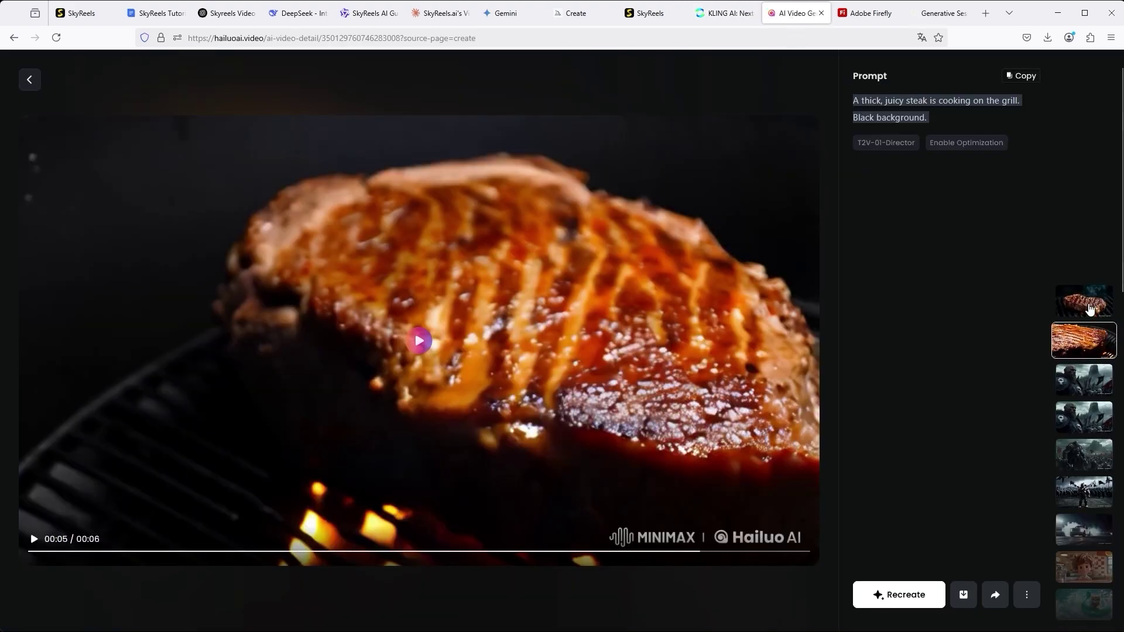
Step: Play Hailuo AI's image-based peppered steak clip, then return to the Runway generation session
{"action": "left_click", "coordinate": [1090, 309]}
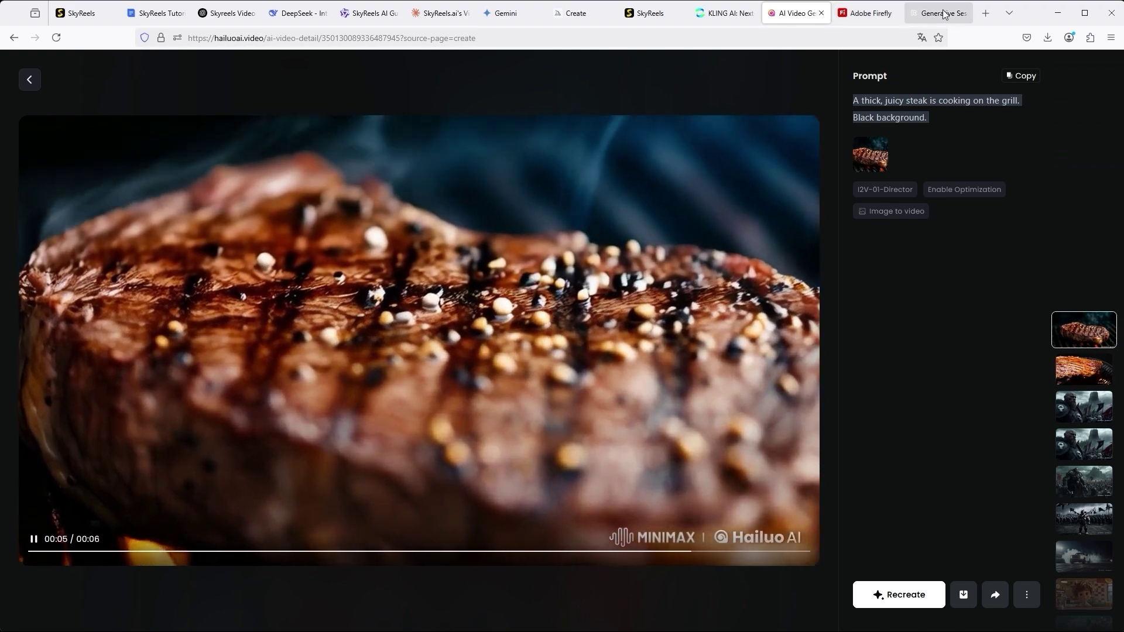
{"action": "left_click", "coordinate": [942, 14]}
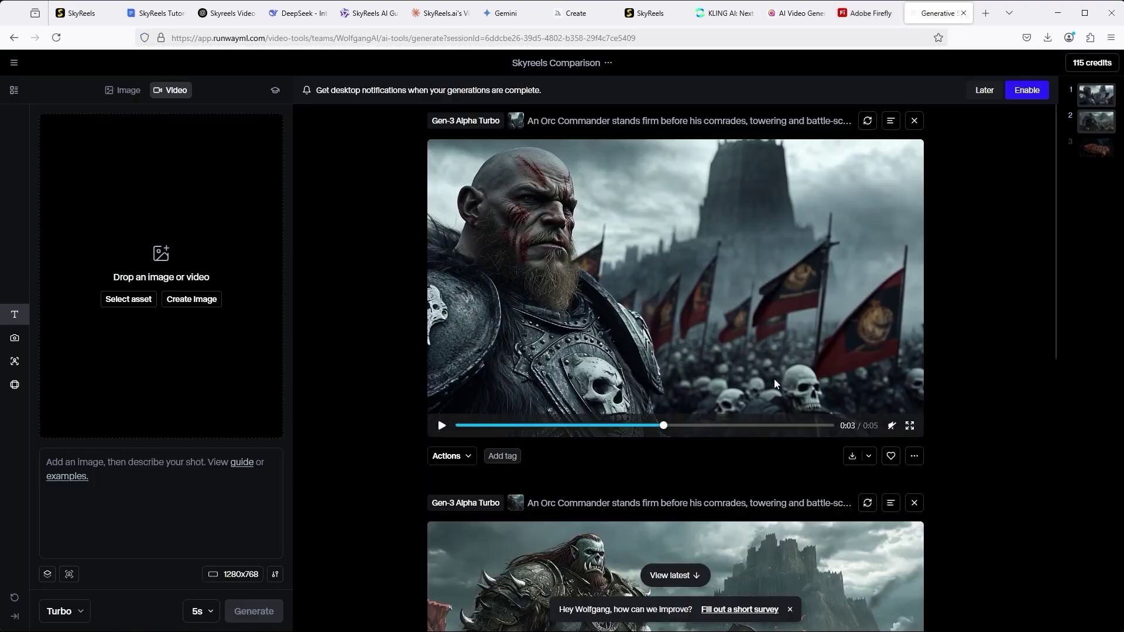
Step: Play Runway's Gen-3 Alpha Turbo 5-second steak-on-the-grill clip and replay it once it ends
{"action": "scroll", "coordinate": [774, 384], "scroll_direction": "down", "scroll_amount": 10}
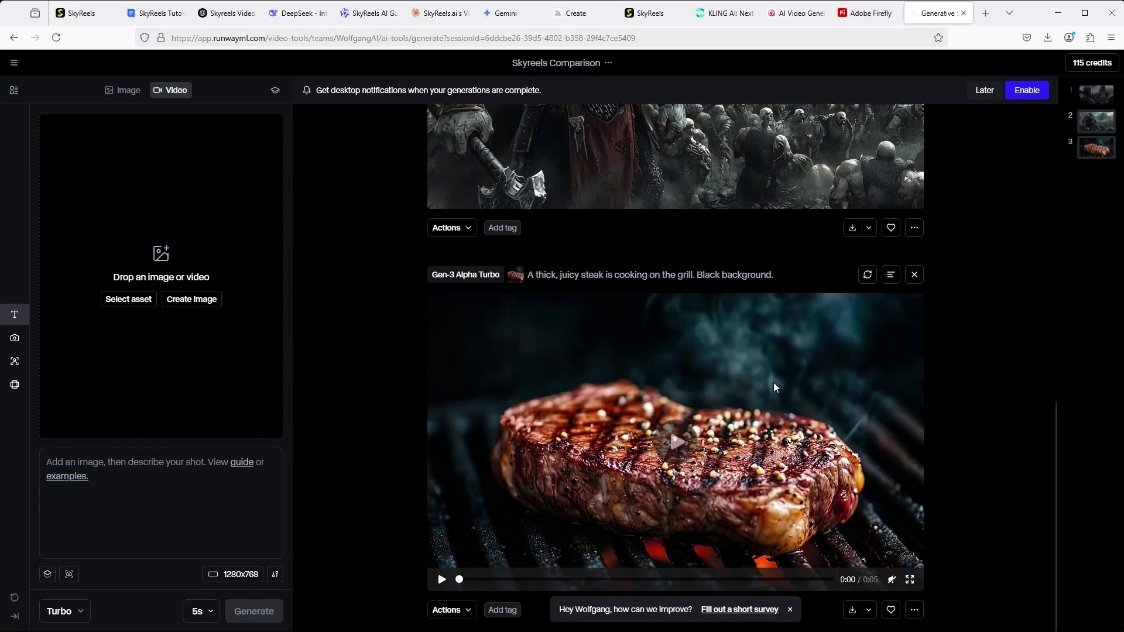
{"action": "left_click", "coordinate": [441, 574]}
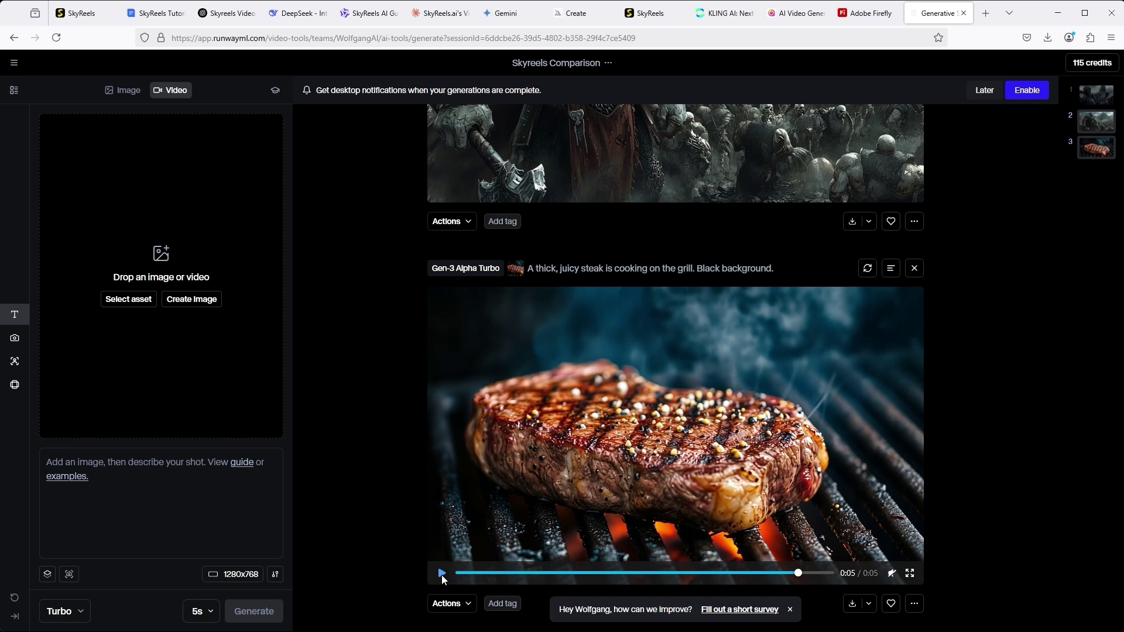
{"action": "left_click", "coordinate": [442, 574]}
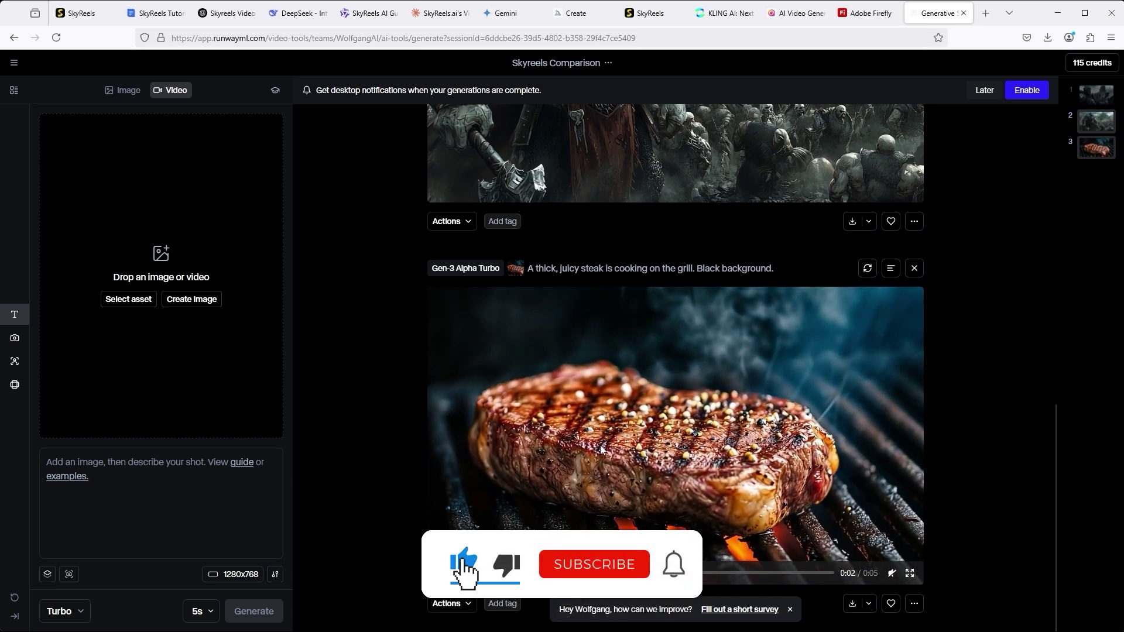
Step: View the Midjourney steak still again, then switch to SkyReels' flaming peppered-steak clip
{"action": "left_click", "coordinate": [575, 15]}
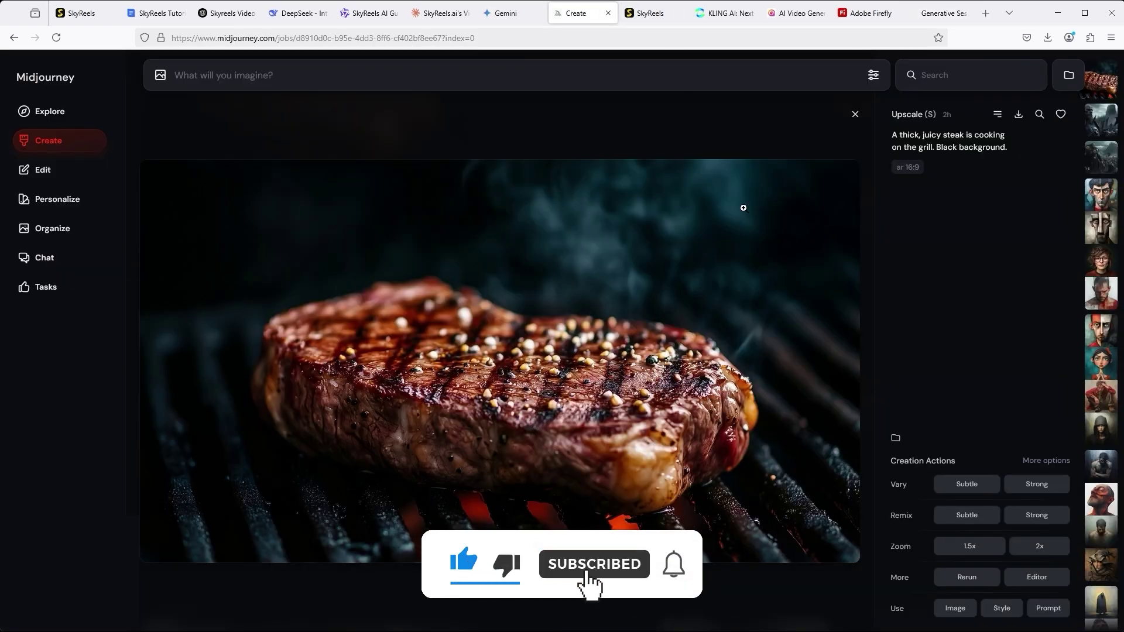
{"action": "left_click", "coordinate": [651, 12]}
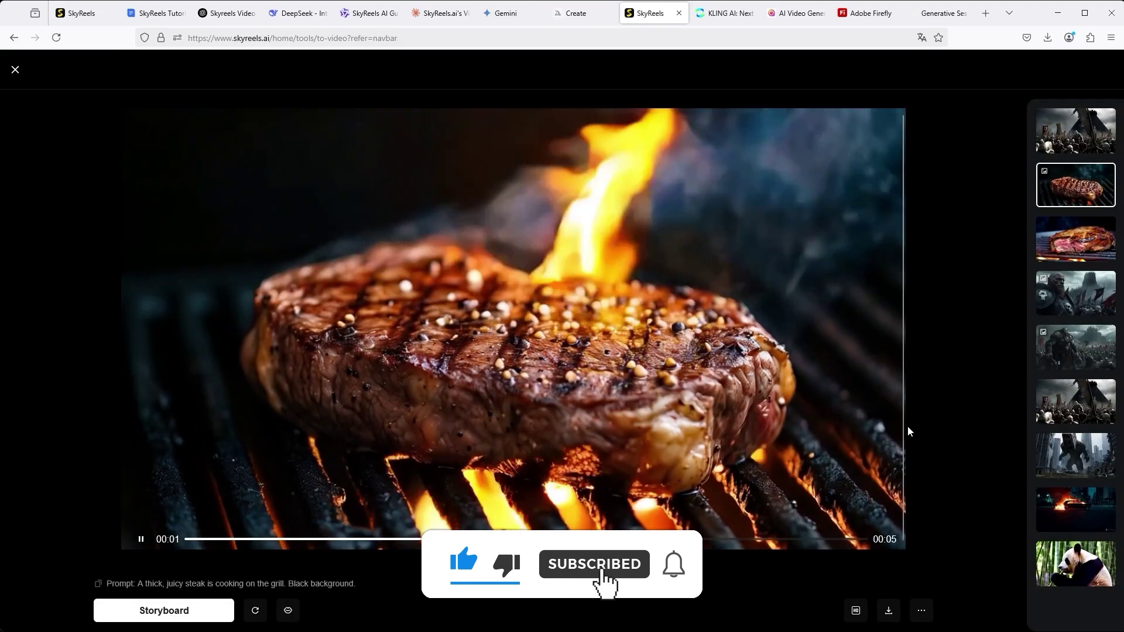